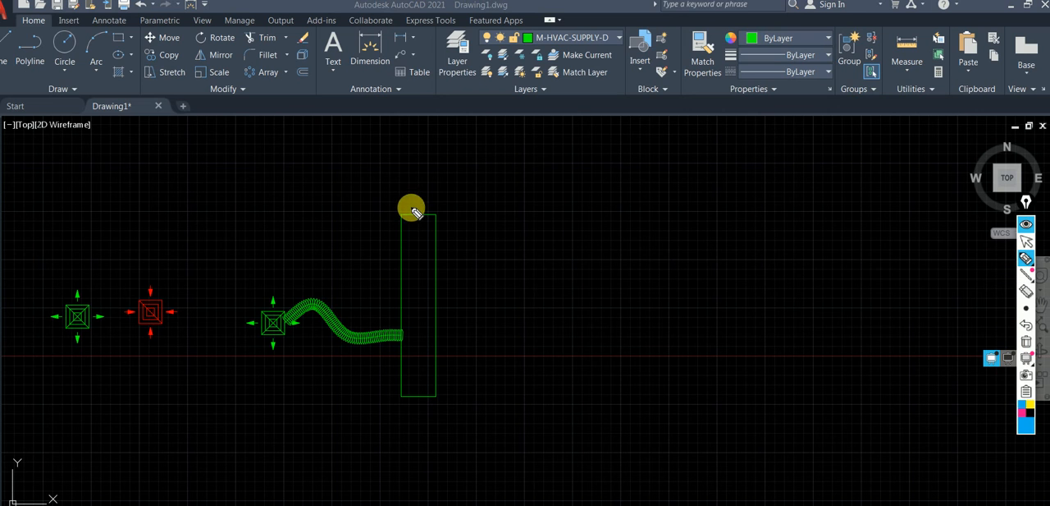
# Sketch a freehand two-line bend above the vertical duct, and clear the sketch.
pyautogui.moveTo(403, 213)
pyautogui.mouseDown()
pyautogui.moveTo(448, 169)
pyautogui.moveTo(511, 162)
pyautogui.mouseUp()
pyautogui.moveTo(433, 213)
pyautogui.mouseDown()
pyautogui.moveTo(460, 195)
pyautogui.moveTo(530, 190)
pyautogui.mouseUp()
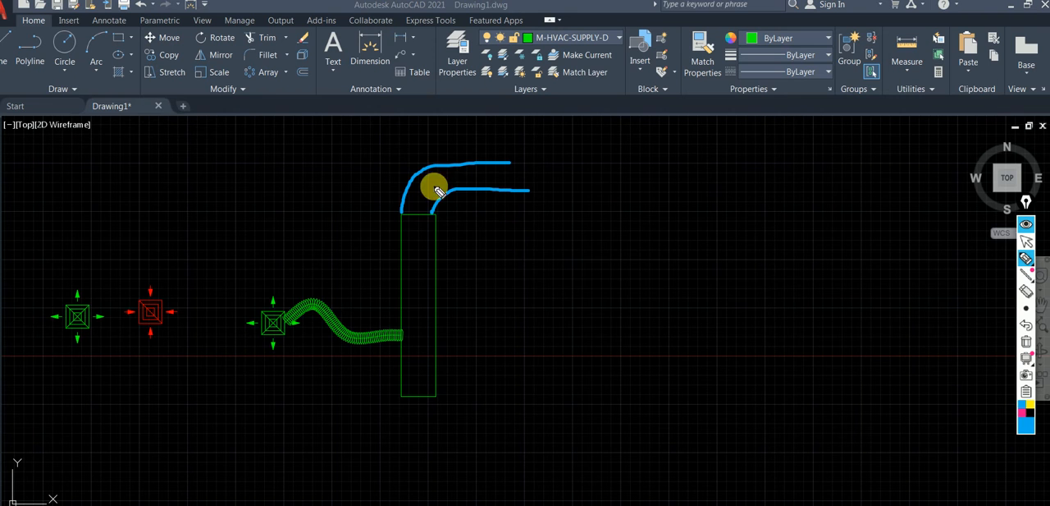
pyautogui.click(1026, 340)
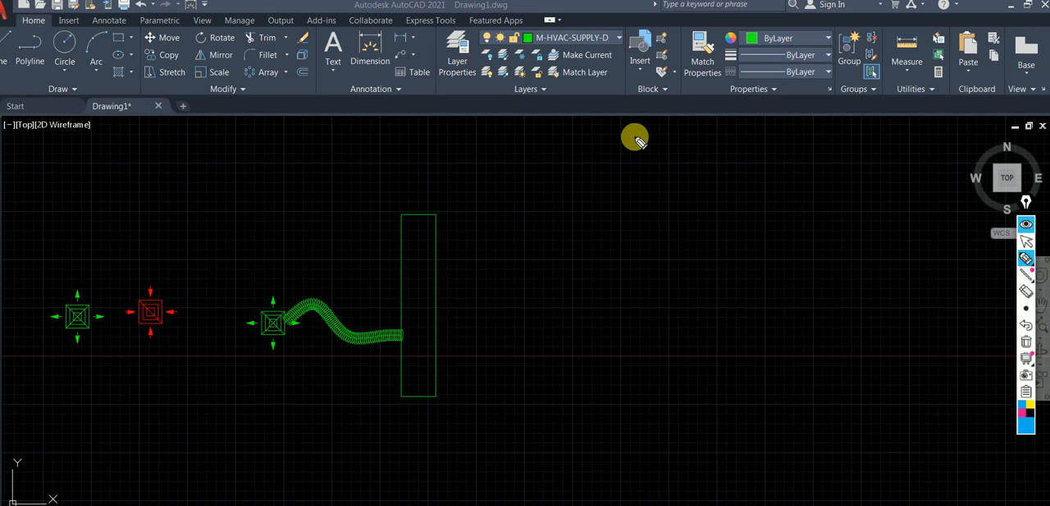
# Handwrite an on-screen diagram with the heading "Bends" branching into "L/R" and "short".
pyautogui.moveTo(704, 133)
pyautogui.mouseDown()
pyautogui.moveTo(715, 159)
pyautogui.moveTo(781, 159)
pyautogui.moveTo(660, 230)
pyautogui.moveTo(668, 223)
pyautogui.mouseUp()
pyautogui.moveTo(720, 175)
pyautogui.mouseDown()
pyautogui.moveTo(777, 212)
pyautogui.moveTo(790, 205)
pyautogui.mouseUp()
pyautogui.moveTo(624, 237)
pyautogui.mouseDown()
pyautogui.moveTo(621, 251)
pyautogui.moveTo(638, 264)
pyautogui.moveTo(664, 239)
pyautogui.mouseUp()
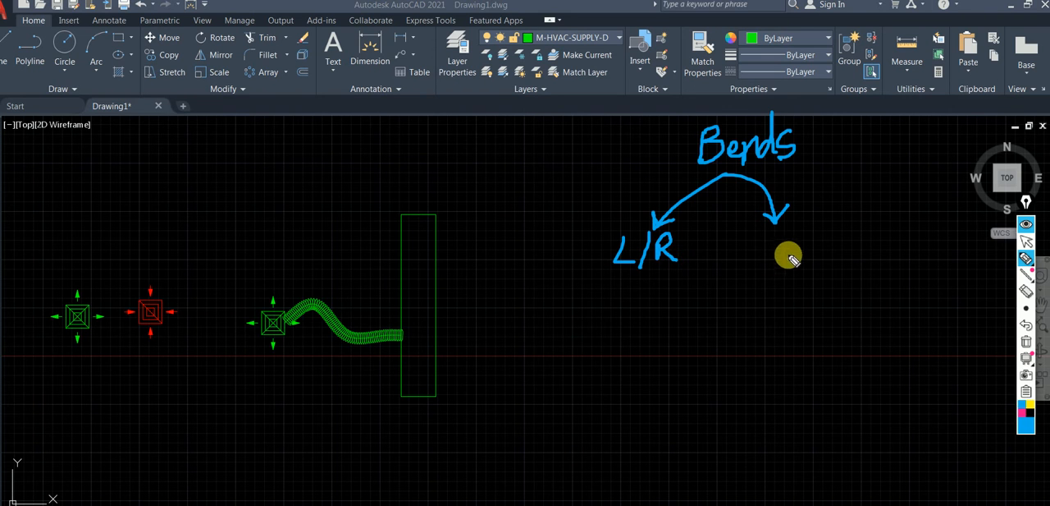
pyautogui.moveTo(776, 255)
pyautogui.mouseDown()
pyautogui.moveTo(788, 240)
pyautogui.moveTo(817, 246)
pyautogui.moveTo(840, 218)
pyautogui.moveTo(868, 228)
pyautogui.mouseUp()
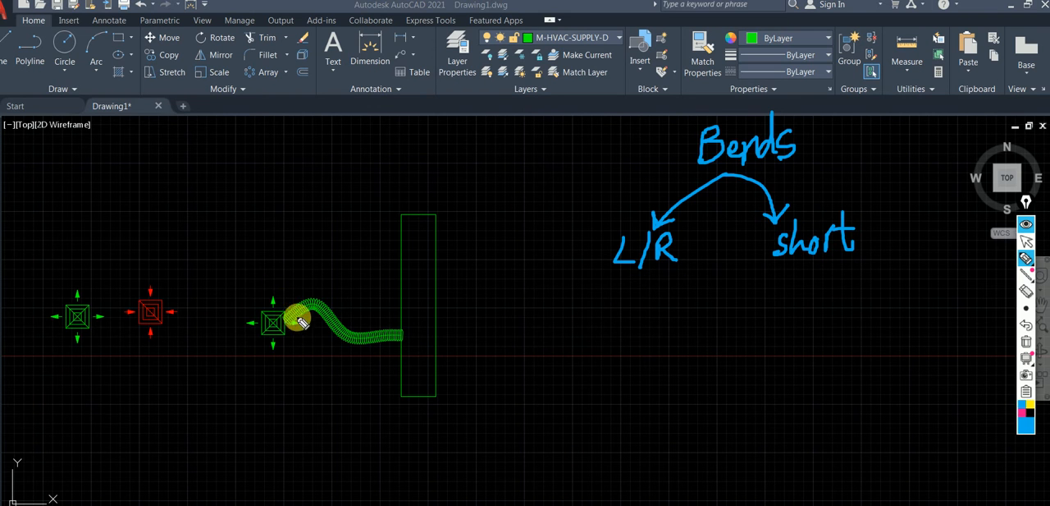
# Sketch a square diffuser with nested squares and diagonals beside the duct, and mark its width as W.
pyautogui.moveTo(491, 323); pyautogui.dragTo(489, 338)
pyautogui.moveTo(490, 370); pyautogui.dragTo(482, 415)
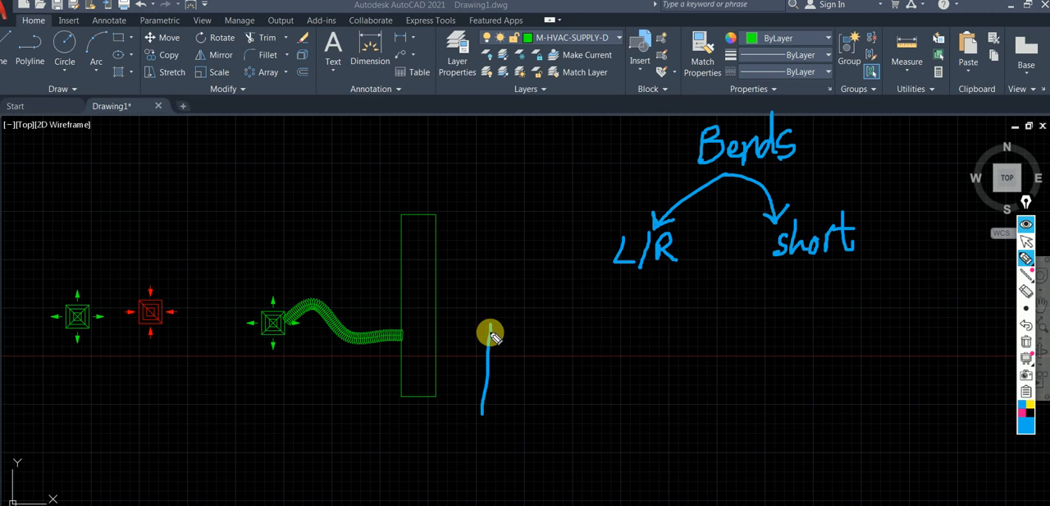
pyautogui.moveTo(491, 322)
pyautogui.mouseDown()
pyautogui.moveTo(576, 380)
pyautogui.moveTo(543, 422)
pyautogui.moveTo(478, 423)
pyautogui.mouseUp()
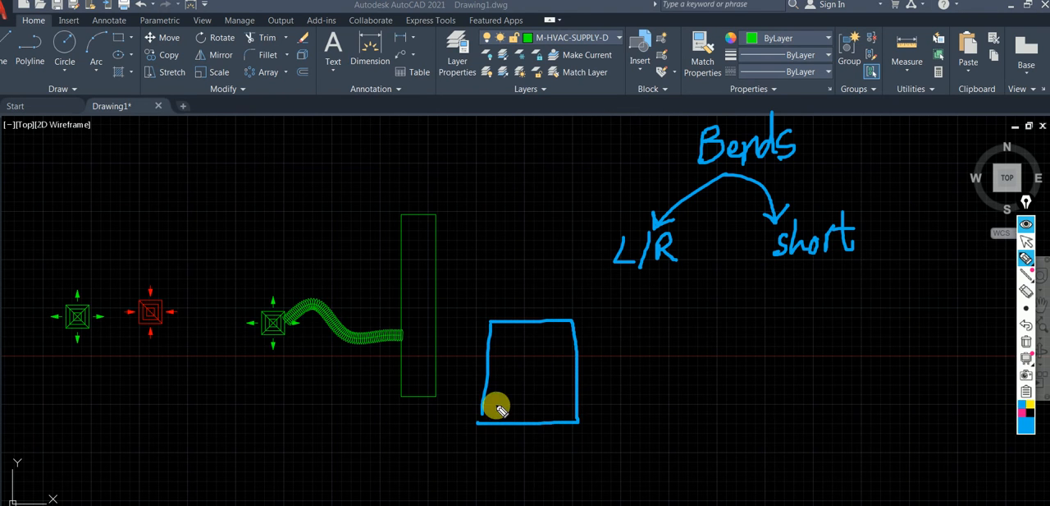
pyautogui.moveTo(548, 336)
pyautogui.mouseDown()
pyautogui.moveTo(504, 346)
pyautogui.moveTo(530, 400)
pyautogui.moveTo(565, 357)
pyautogui.moveTo(529, 343)
pyautogui.moveTo(520, 373)
pyautogui.moveTo(543, 376)
pyautogui.moveTo(532, 343)
pyautogui.moveTo(555, 408)
pyautogui.moveTo(574, 322)
pyautogui.moveTo(482, 416)
pyautogui.moveTo(478, 470)
pyautogui.moveTo(577, 458)
pyautogui.moveTo(580, 470)
pyautogui.mouseUp()
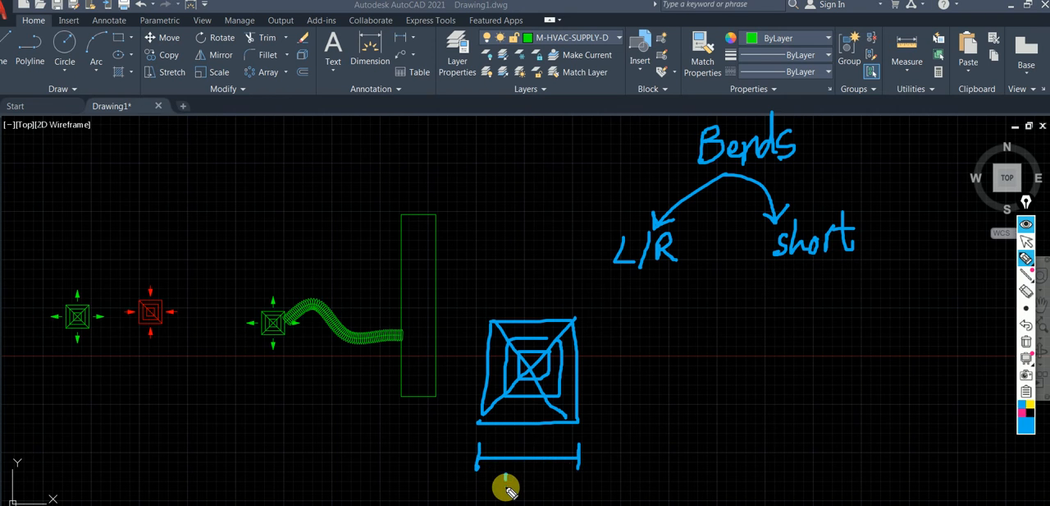
pyautogui.moveTo(529, 488); pyautogui.dragTo(534, 469)
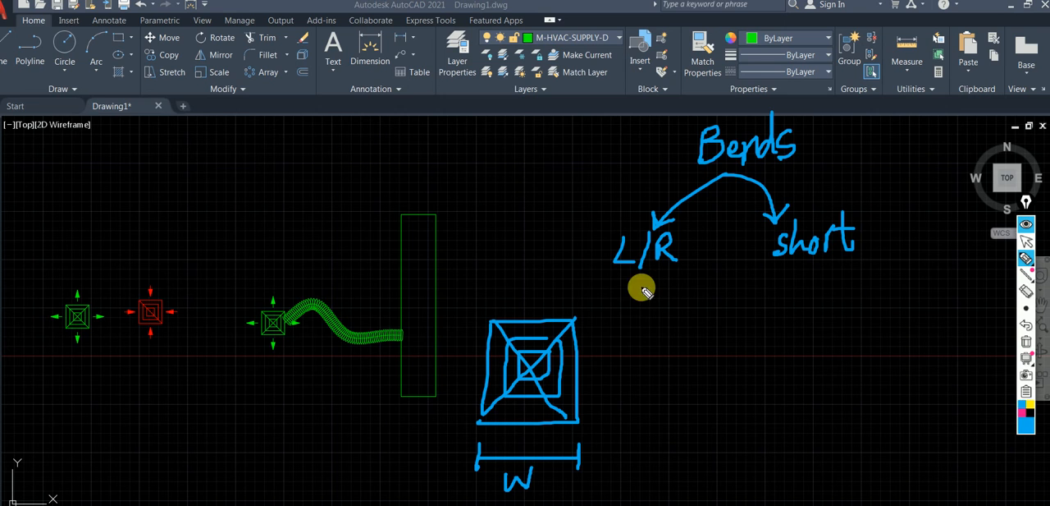
# Sketch a curved bend with its inner corner circled above the duct, and write the L/R formula F Rad = W/2.
pyautogui.moveTo(435, 216); pyautogui.dragTo(498, 202)
pyautogui.moveTo(402, 212); pyautogui.dragTo(452, 171)
pyautogui.moveTo(450, 206)
pyautogui.mouseDown()
pyautogui.moveTo(427, 202)
pyautogui.moveTo(440, 219)
pyautogui.moveTo(452, 206)
pyautogui.mouseUp()
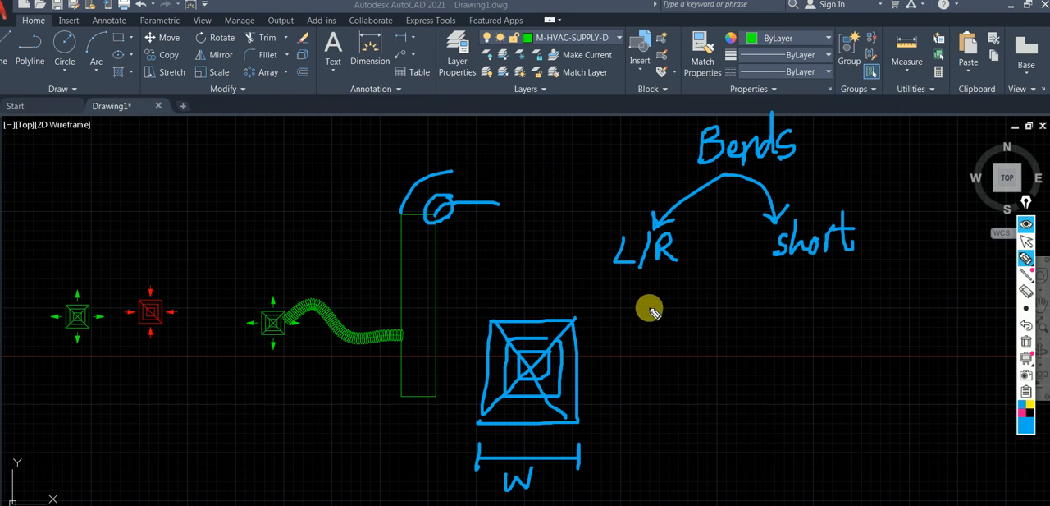
pyautogui.moveTo(627, 320)
pyautogui.mouseDown()
pyautogui.moveTo(626, 347)
pyautogui.moveTo(638, 310)
pyautogui.mouseUp()
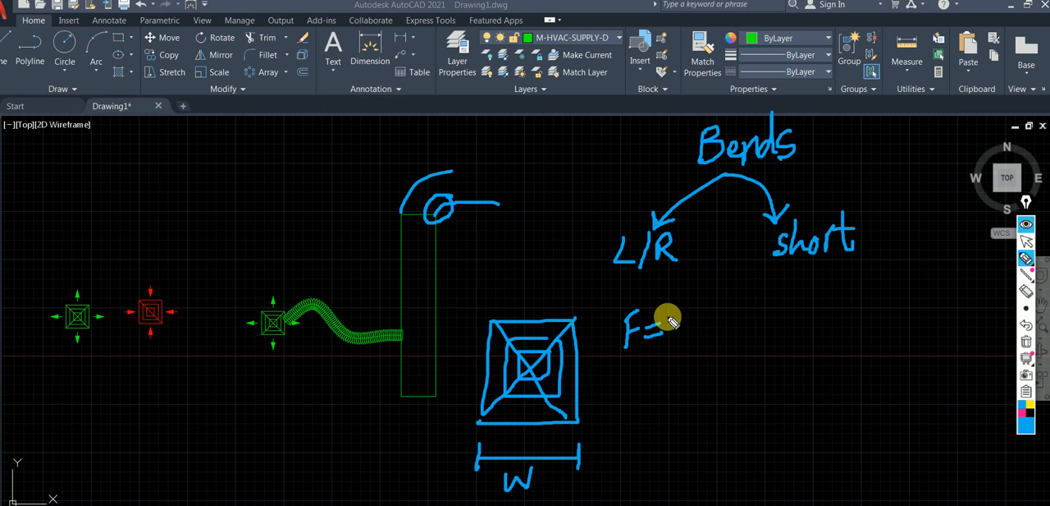
pyautogui.moveTo(687, 321)
pyautogui.mouseDown()
pyautogui.moveTo(701, 310)
pyautogui.moveTo(710, 333)
pyautogui.moveTo(687, 362)
pyautogui.moveTo(705, 367)
pyautogui.mouseUp()
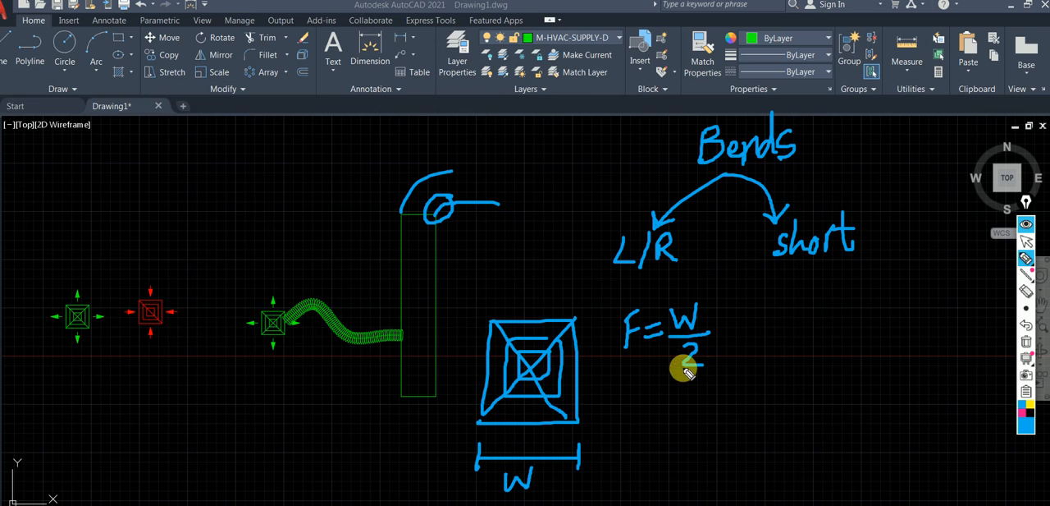
pyautogui.moveTo(623, 370); pyautogui.dragTo(657, 363)
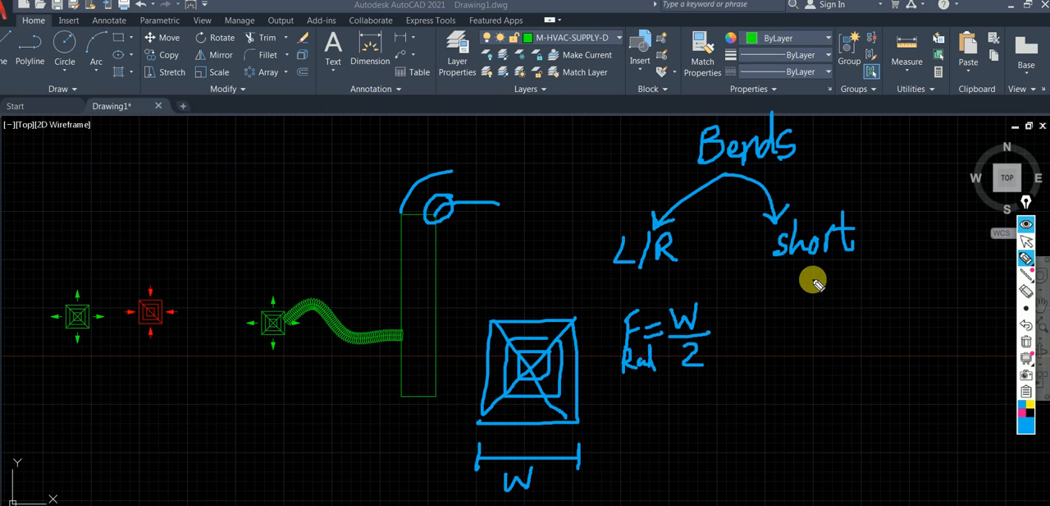
# Write the formula F Rad = W/4 under the underlined "short" branch.
pyautogui.moveTo(788, 299)
pyautogui.mouseDown()
pyautogui.moveTo(809, 290)
pyautogui.moveTo(799, 332)
pyautogui.moveTo(832, 333)
pyautogui.moveTo(899, 292)
pyautogui.mouseUp()
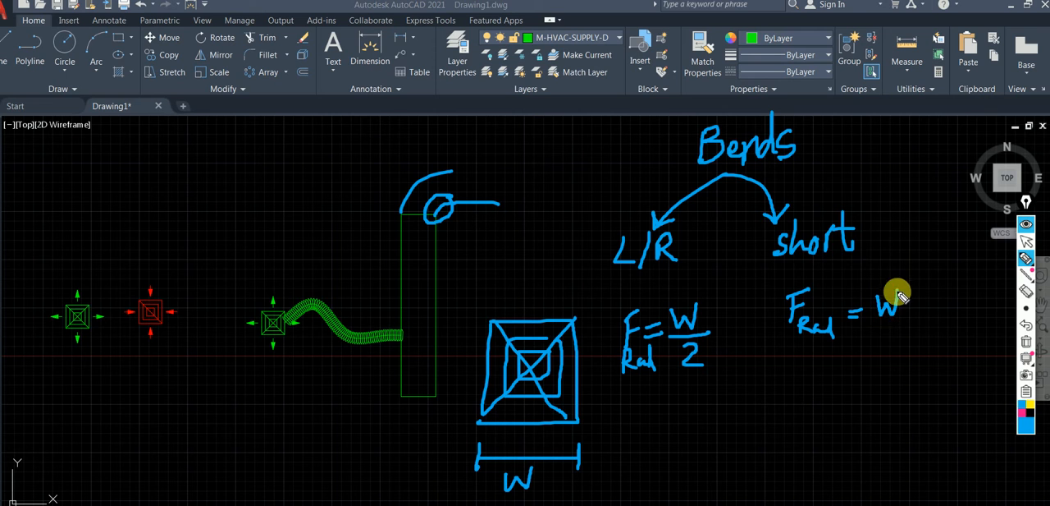
pyautogui.moveTo(780, 266); pyautogui.dragTo(850, 264)
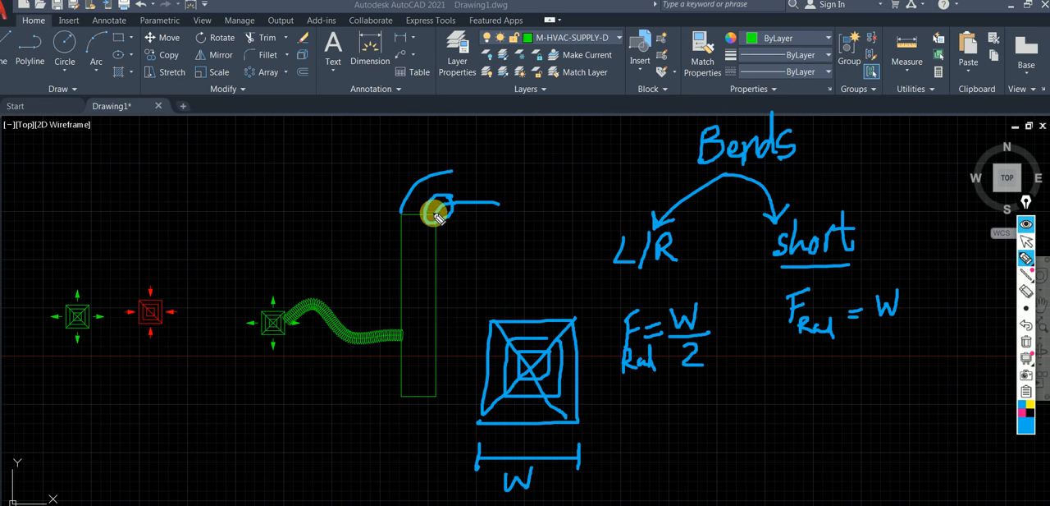
pyautogui.moveTo(871, 323); pyautogui.dragTo(923, 325)
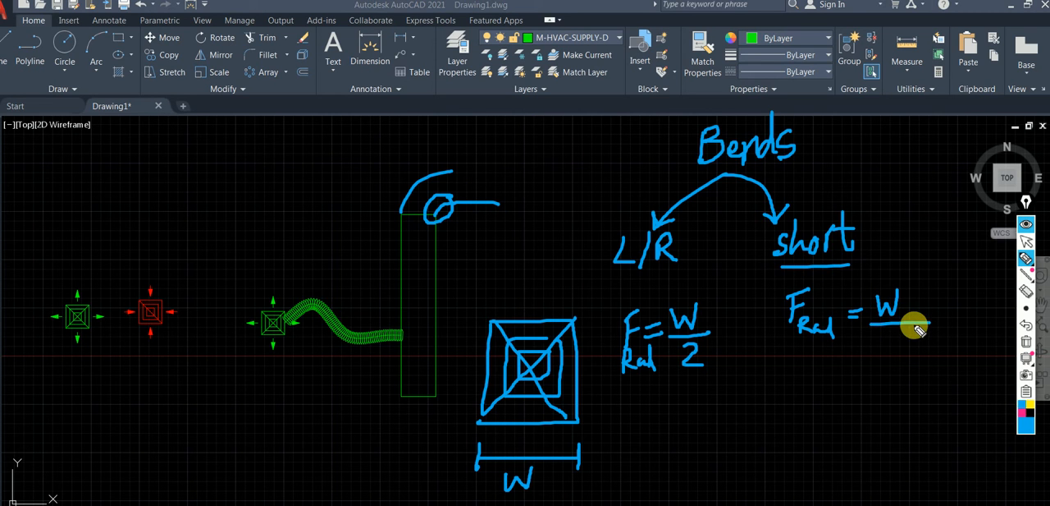
pyautogui.moveTo(895, 335)
pyautogui.mouseDown()
pyautogui.moveTo(917, 355)
pyautogui.moveTo(901, 361)
pyautogui.mouseUp()
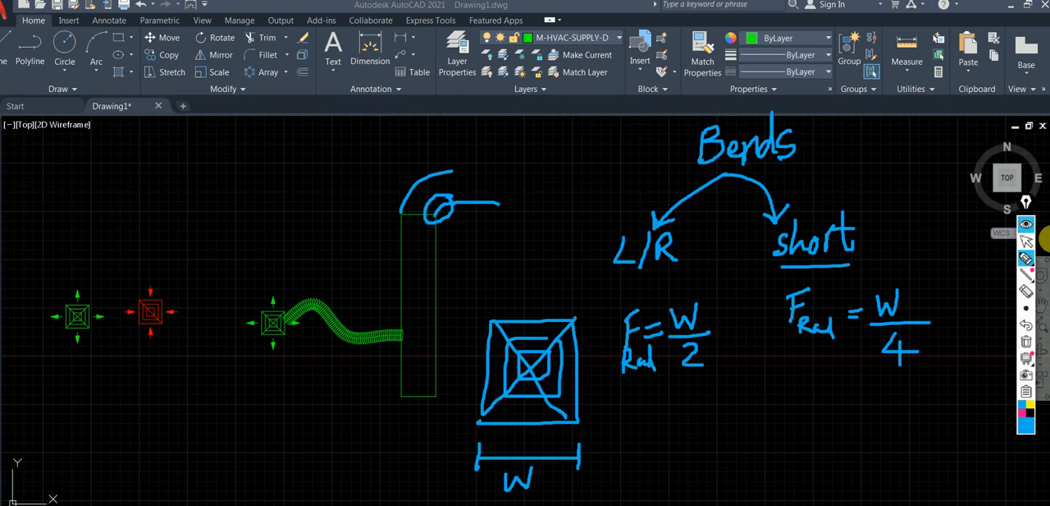
# Circle the "Bends" heading and hide all handwritten annotations.
pyautogui.moveTo(668, 122)
pyautogui.mouseDown()
pyautogui.moveTo(823, 107)
pyautogui.moveTo(664, 120)
pyautogui.moveTo(818, 171)
pyautogui.moveTo(829, 123)
pyautogui.mouseUp()
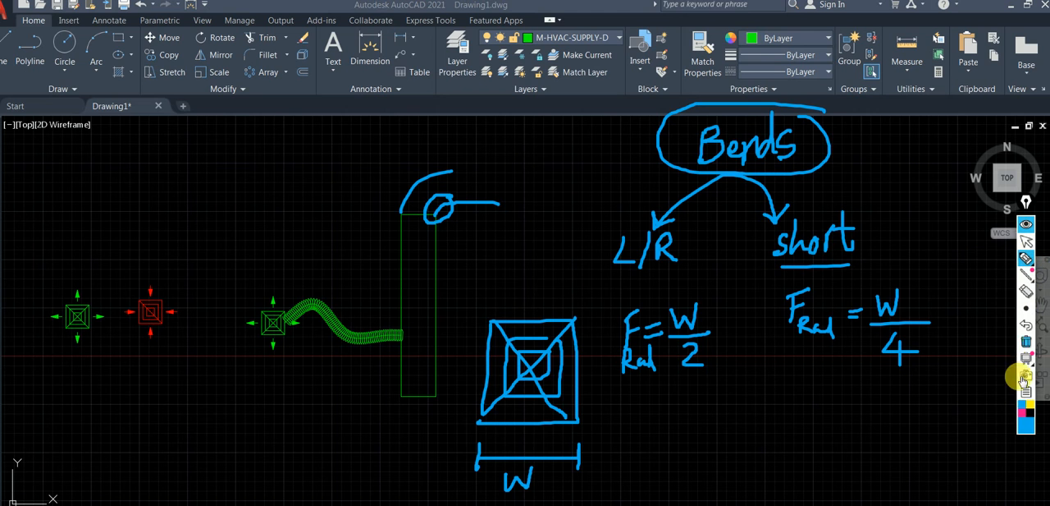
pyautogui.click(1025, 224)
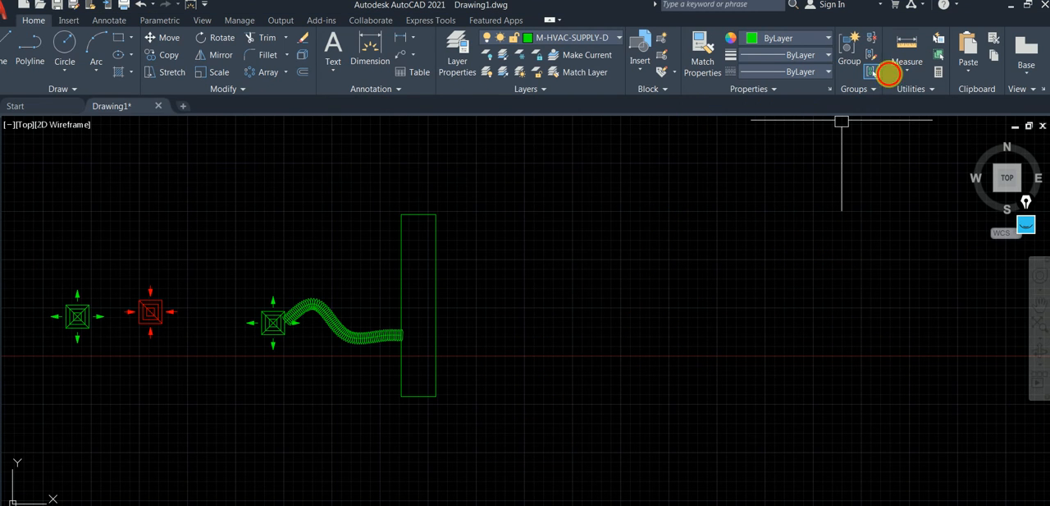
# Measure the width of the vertical duct between its two upper corners.
pyautogui.click(906, 49)
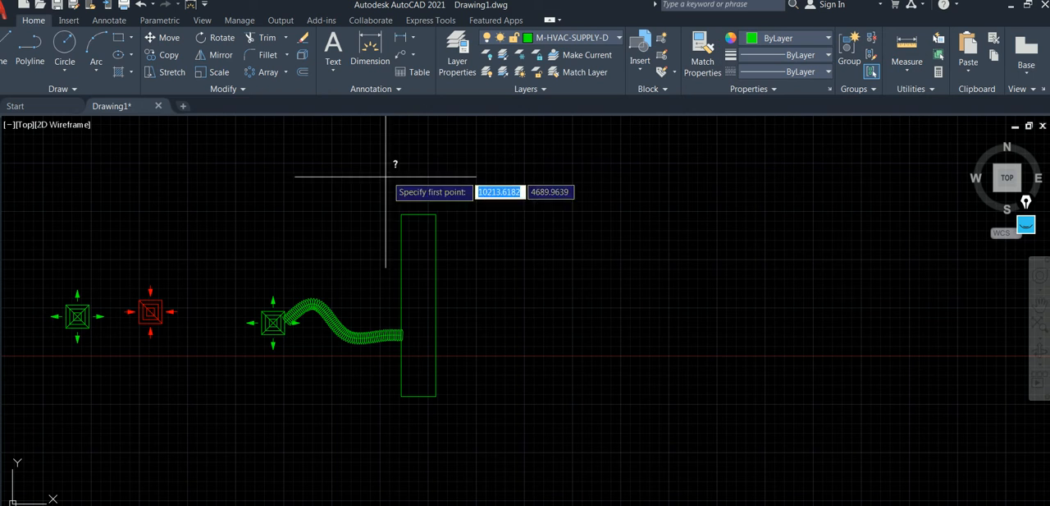
pyautogui.click(401, 214)
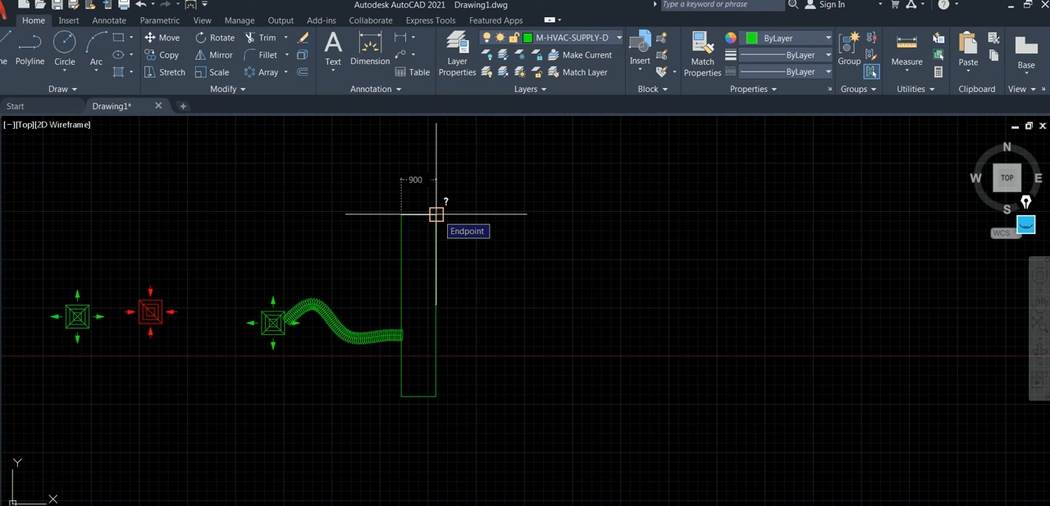
pyautogui.click(436, 214)
# Draw a long horizontal line to the right from the vertical duct's upper-right corner.
pyautogui.scroll(5, 422, 216)
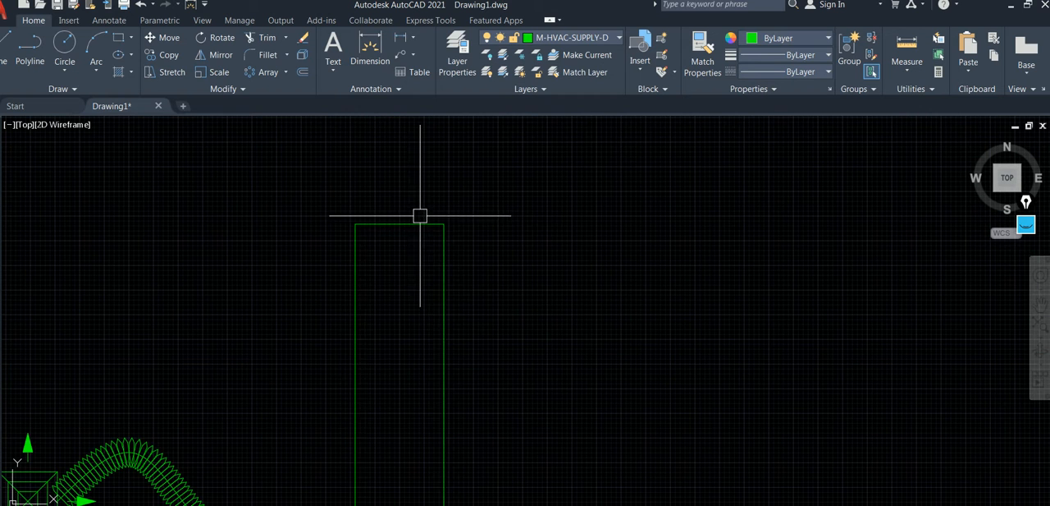
pyautogui.click(471, 221)
pyautogui.write('ex')
pyautogui.press('Return')
pyautogui.write('l')
pyautogui.press('Return')
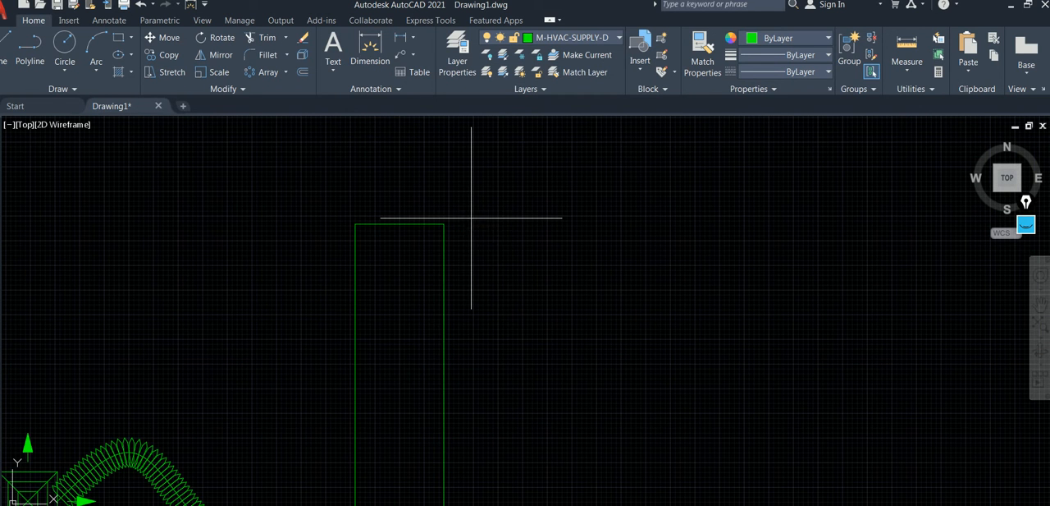
pyautogui.click(444, 224)
pyautogui.scroll(-4, 869, 228)
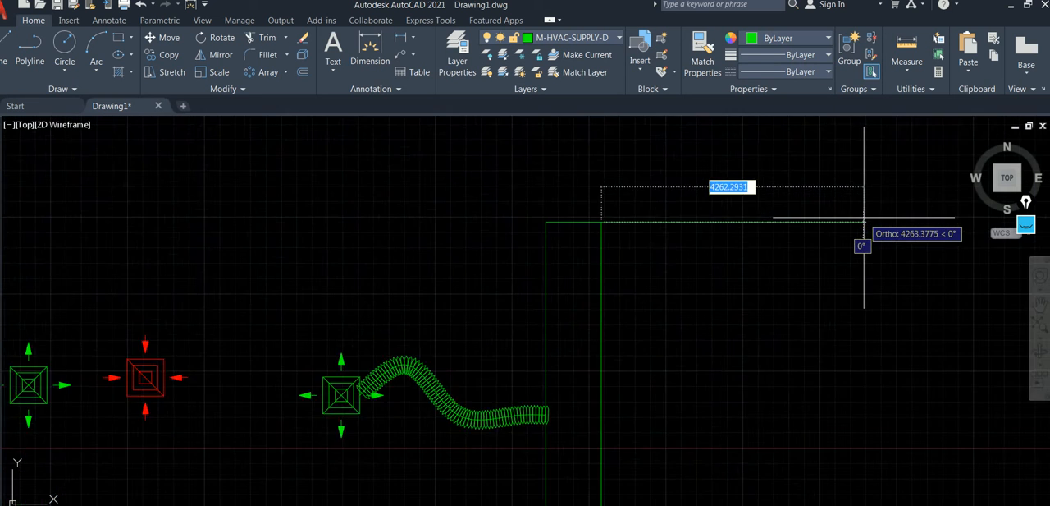
pyautogui.moveTo(883, 232); pyautogui.dragTo(616, 209, button='middle')
pyautogui.click(780, 217)
pyautogui.press('Escape')
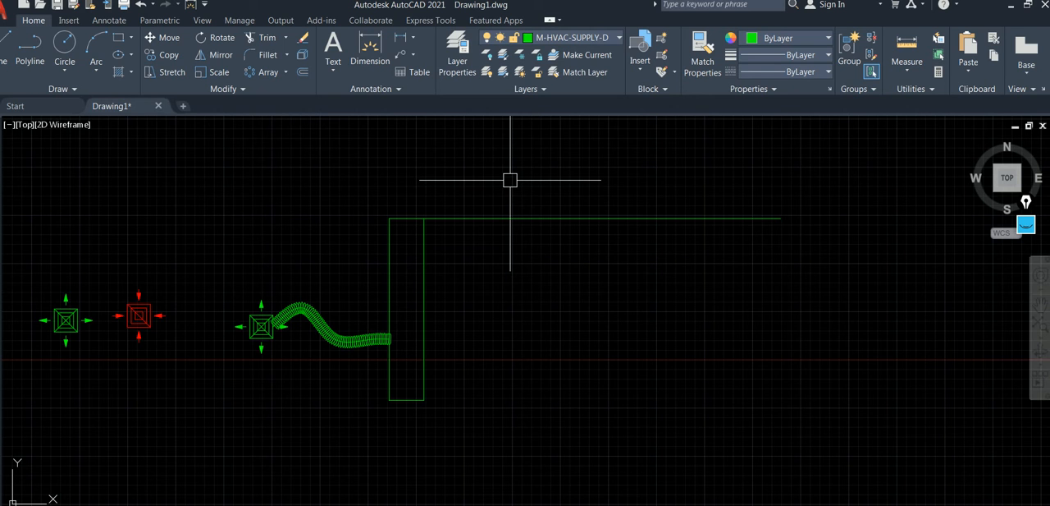
# Offset the horizontal line upward by 900 to form the other side of the horizontal duct.
pyautogui.write('o')
pyautogui.press('Return')
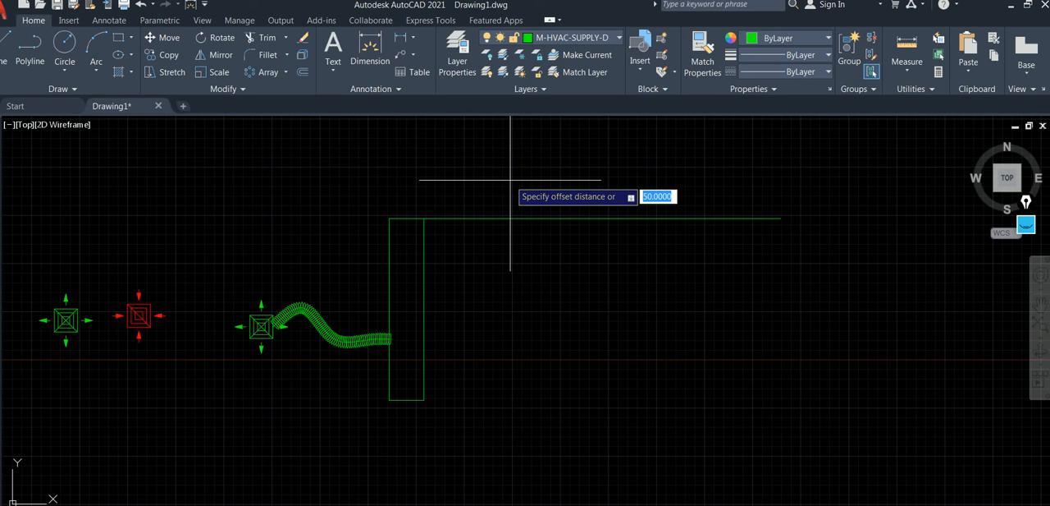
pyautogui.write('900')
pyautogui.press('Return')
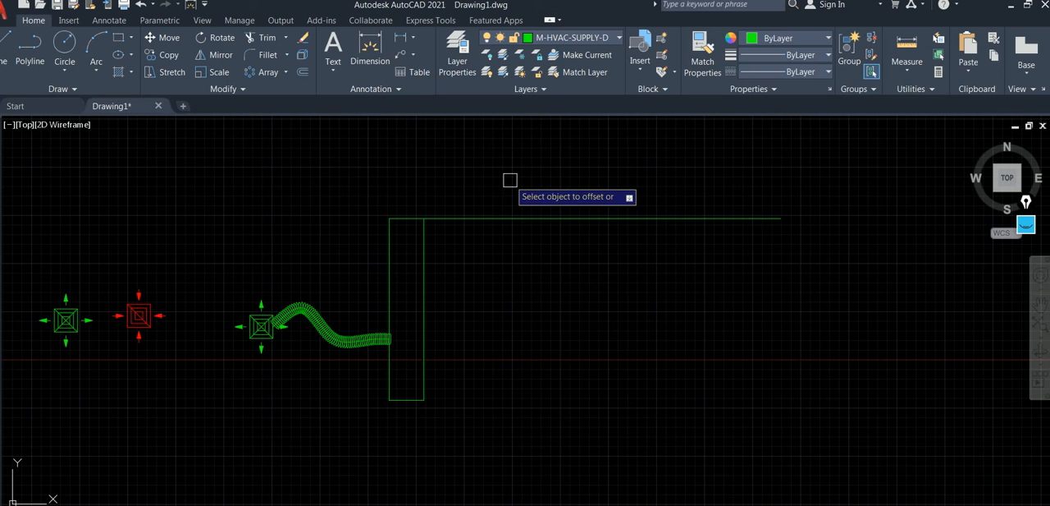
pyautogui.click(503, 218)
pyautogui.click(507, 164)
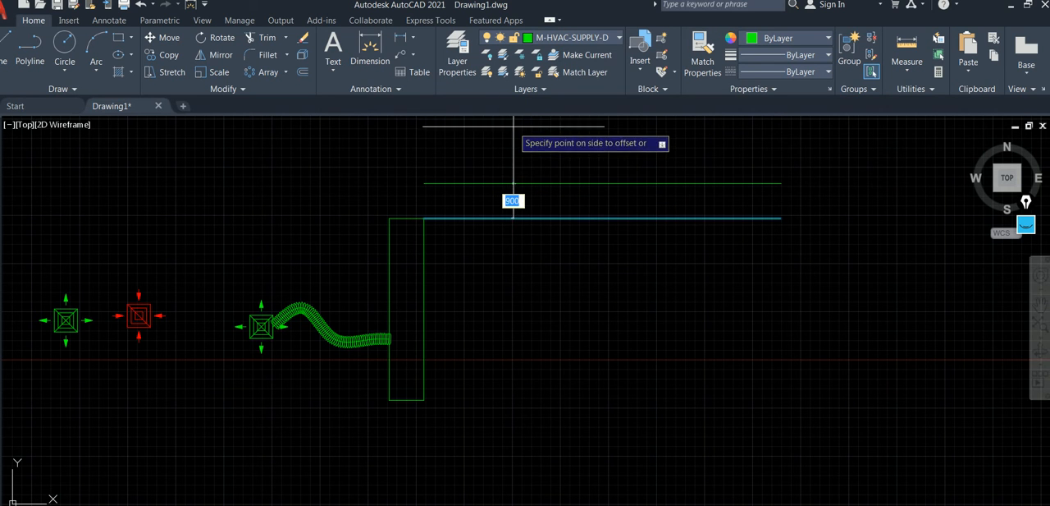
pyautogui.press('Escape')
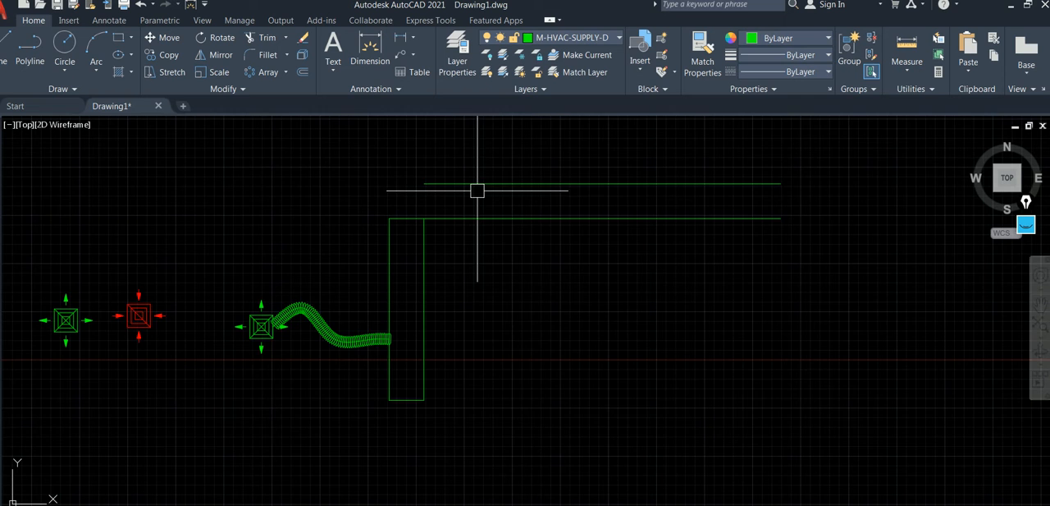
# Fillet the vertical duct's left edge with the upper horizontal line to join them in a square outer corner.
pyautogui.scroll(2, 443, 201)
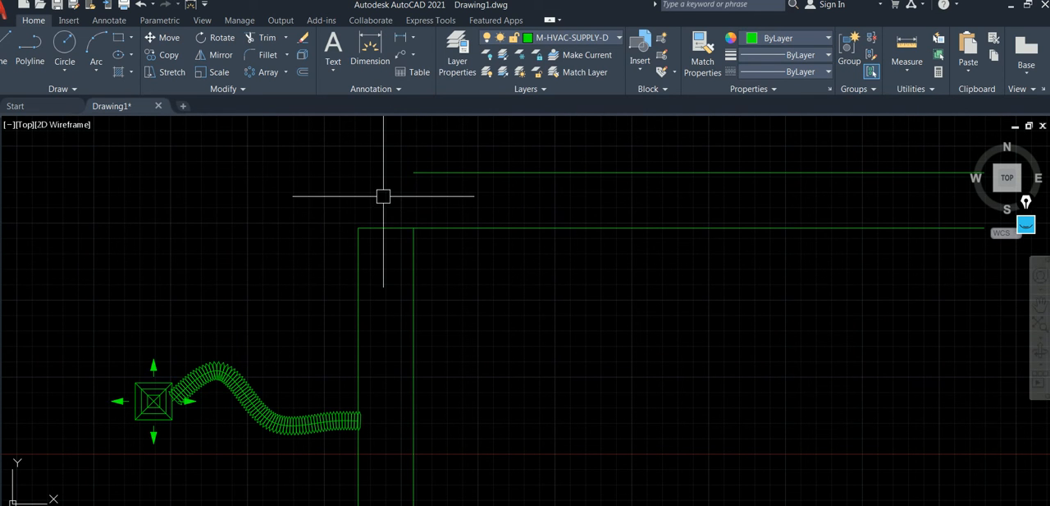
pyautogui.write('f')
pyautogui.press('Return')
pyautogui.click(356, 263)
pyautogui.click(438, 172)
pyautogui.scroll(-2, 417, 207)
pyautogui.scroll(-3, 417, 208)
pyautogui.scroll(3, 370, 218)
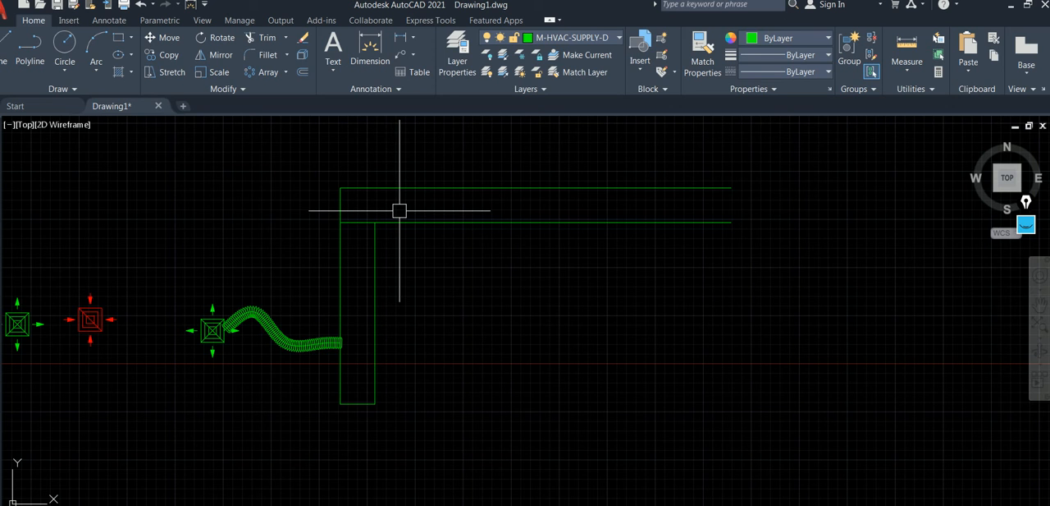
# Fillet the inner corner between the vertical duct's right edge and the lower horizontal line with a radius of 450.
pyautogui.write('F')
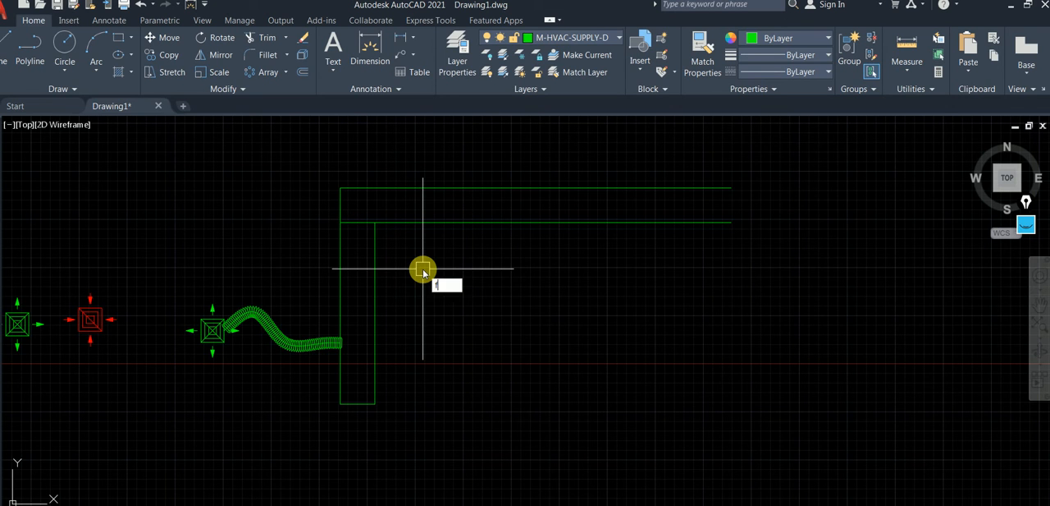
pyautogui.press('Return')
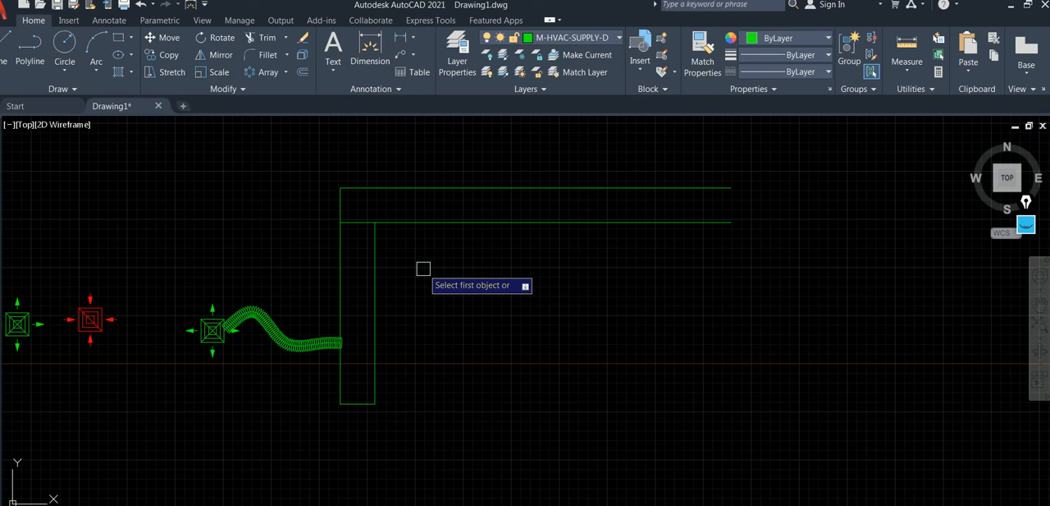
pyautogui.write('r')
pyautogui.press('Return')
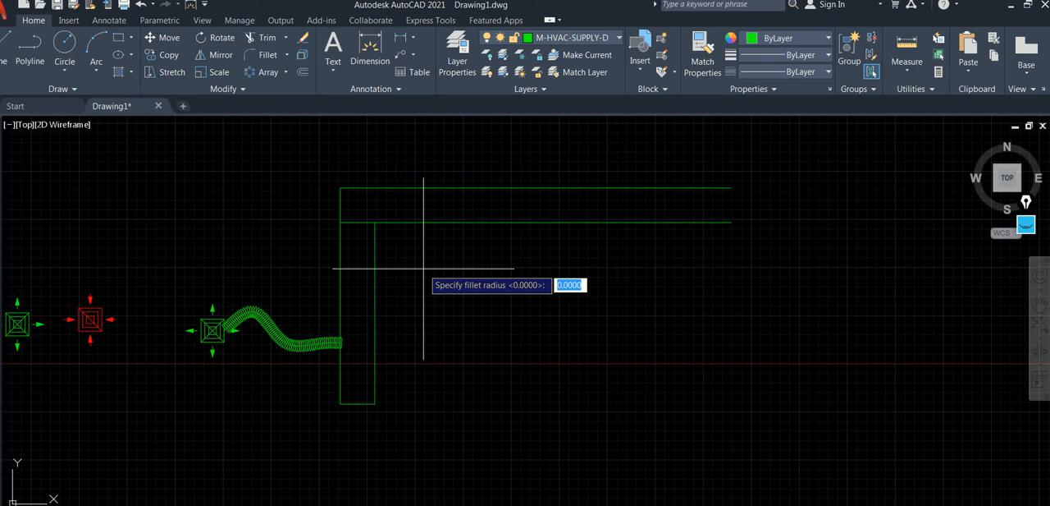
pyautogui.write('450')
pyautogui.press('Return')
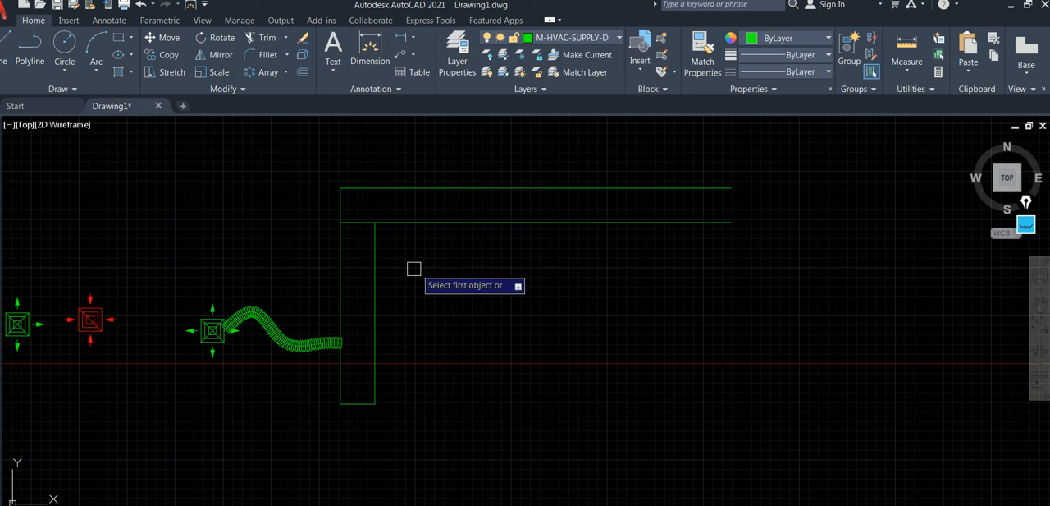
pyautogui.click(379, 265)
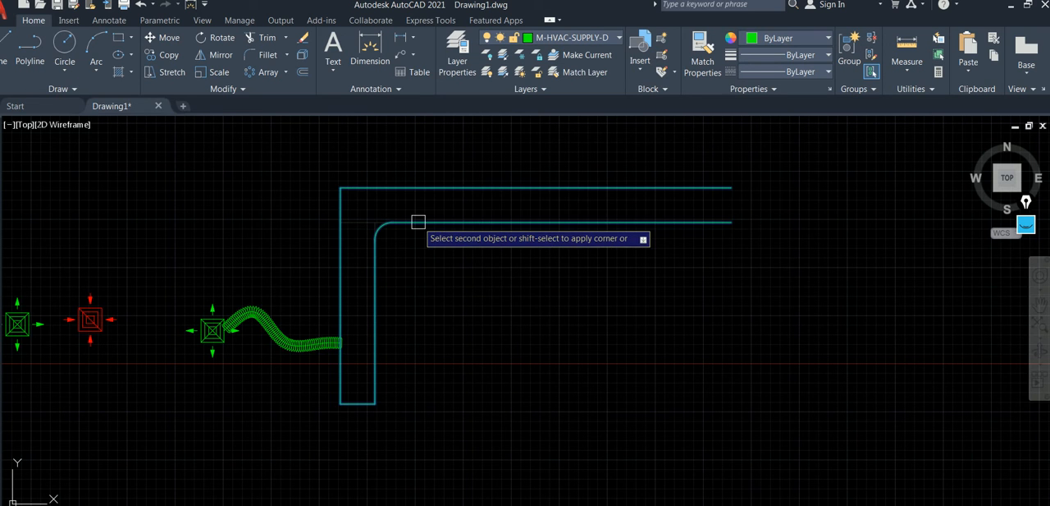
pyautogui.click(418, 221)
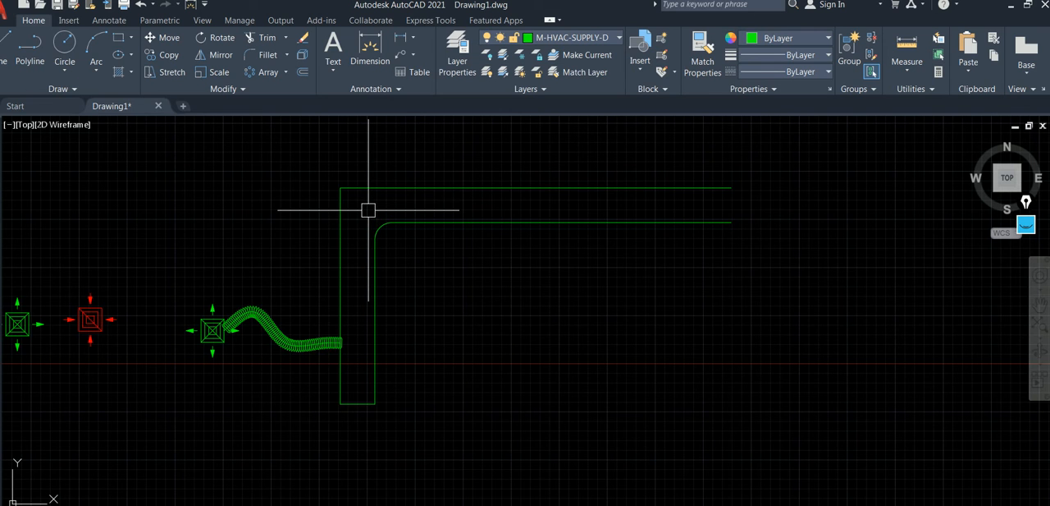
pyautogui.write('o')
pyautogui.press('Return')
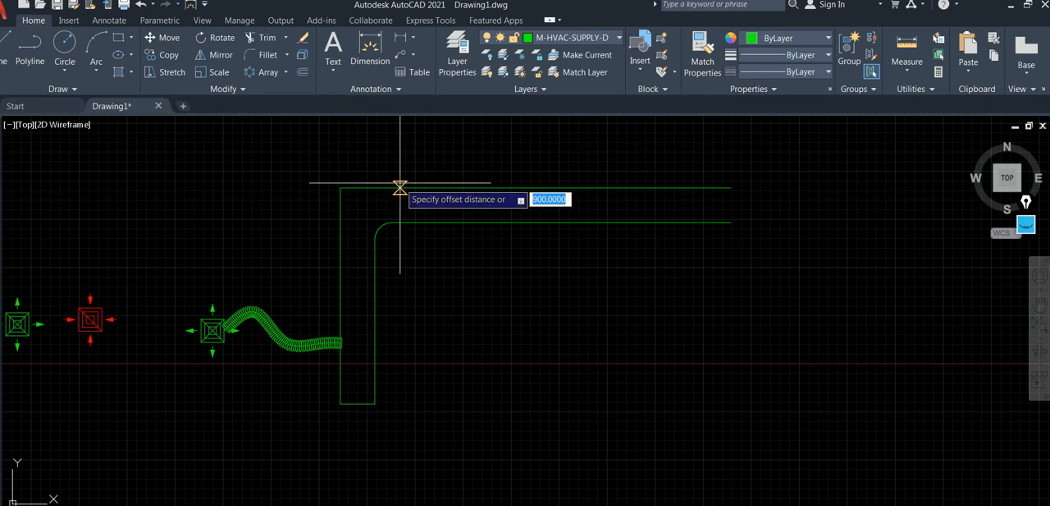
pyautogui.press('Return')
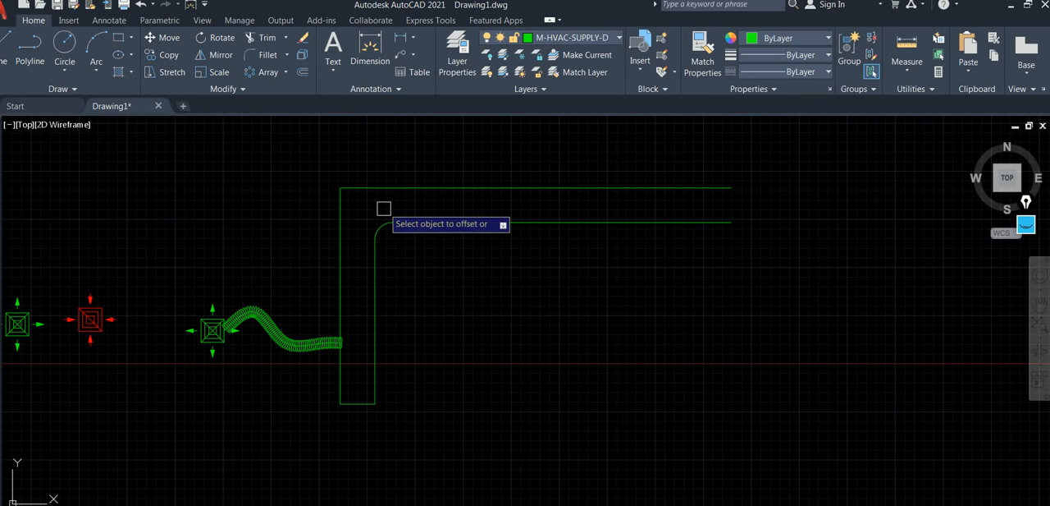
pyautogui.click(379, 223)
pyautogui.click(330, 165)
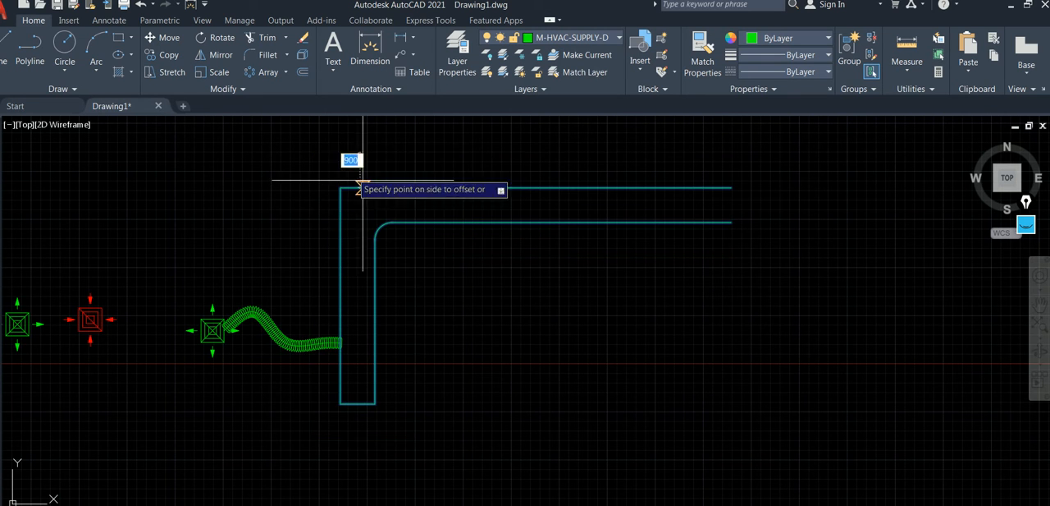
pyautogui.press('Escape')
pyautogui.click(337, 210)
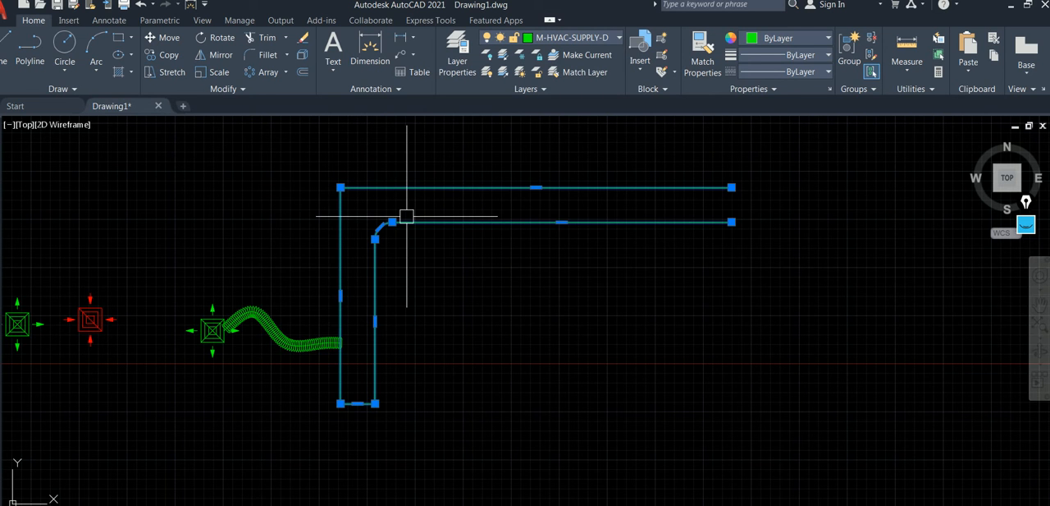
pyautogui.scroll(2, 345, 206)
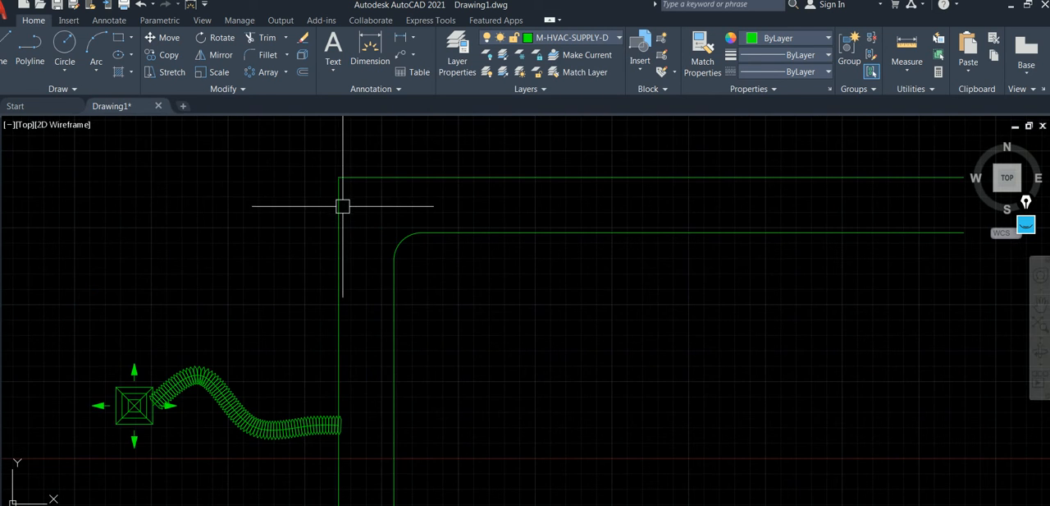
pyautogui.press('Escape')
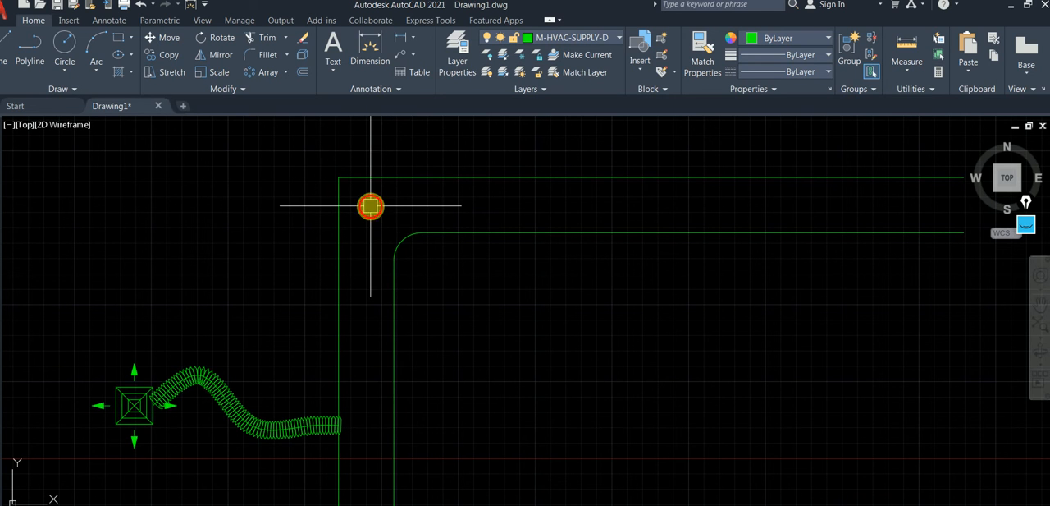
# Explode the joined duct outline into separate lines and an arc.
pyautogui.click(414, 245)
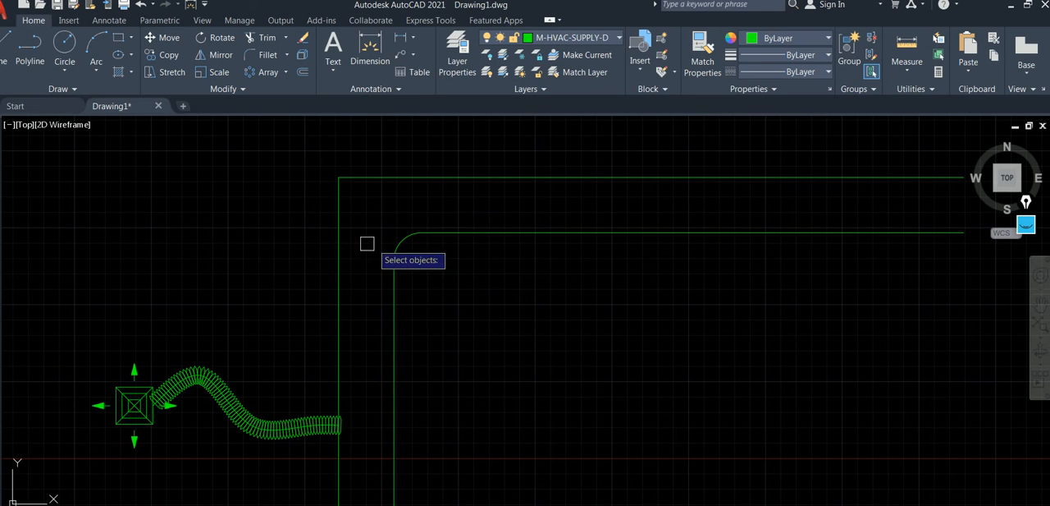
pyautogui.click(341, 239)
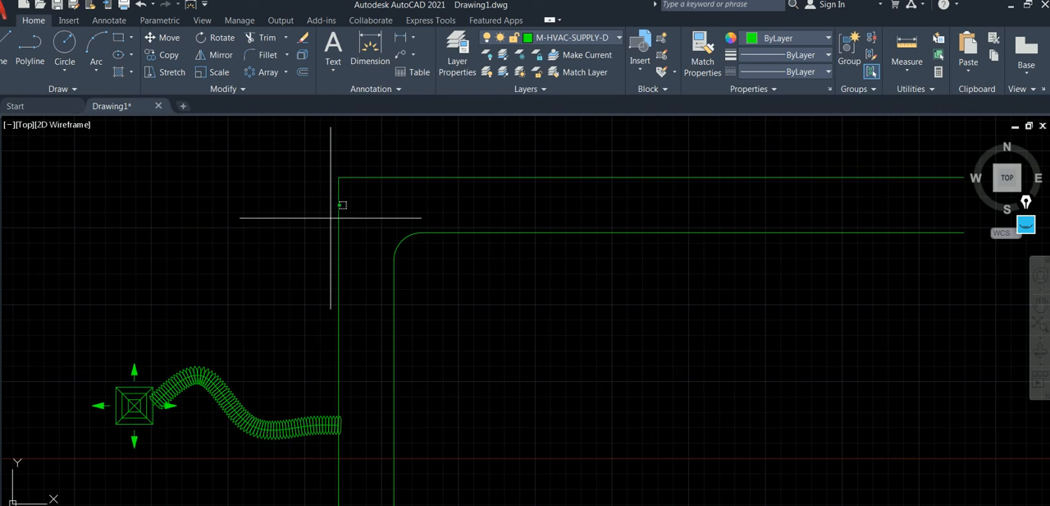
pyautogui.click(411, 241)
pyautogui.press('Escape')
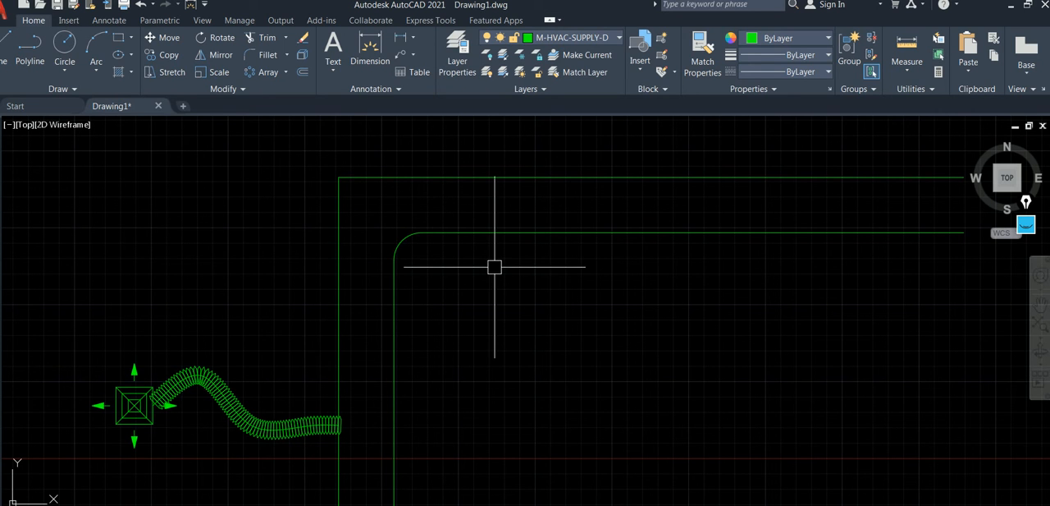
# Offset the bend's inner arc outward by 900 to form the outer curve of the bend.
pyautogui.write('o')
pyautogui.press('Return')
pyautogui.press('Return')
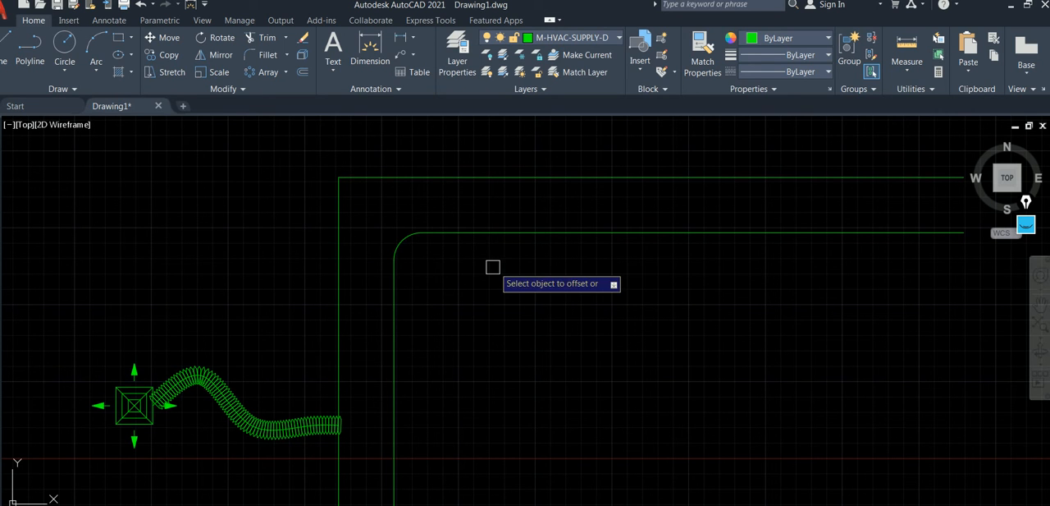
pyautogui.click(402, 242)
pyautogui.click(381, 218)
pyautogui.press('Escape')
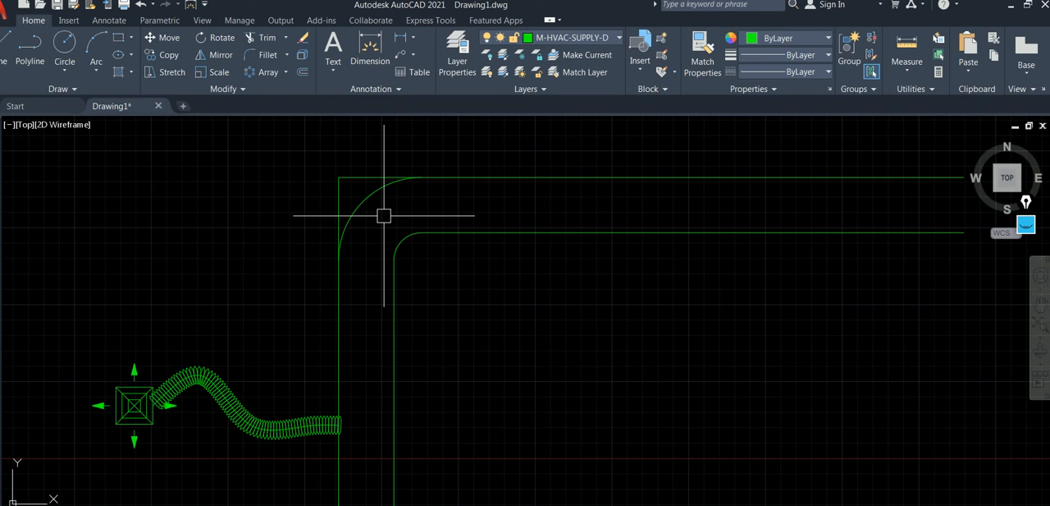
pyautogui.write('l')
pyautogui.press('Return')
pyautogui.press('Escape')
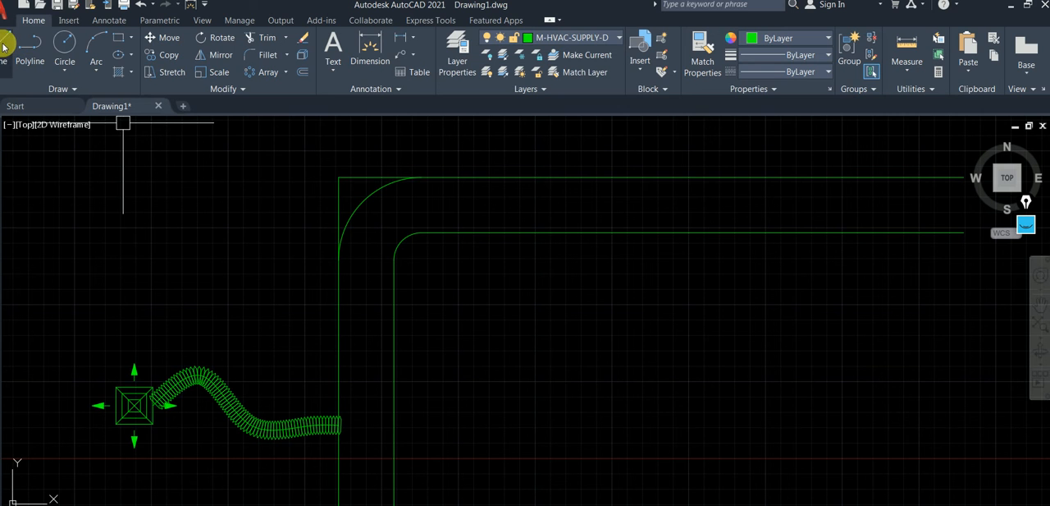
# Make layer 0 current and draw a line across the duct at each end of the bend.
pyautogui.click(575, 38)
pyautogui.click(551, 55)
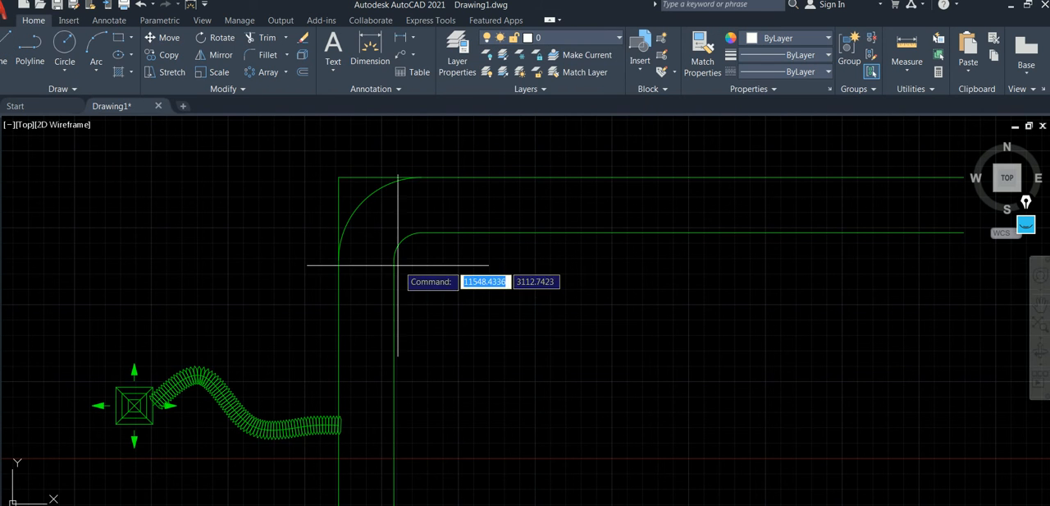
pyautogui.click(394, 259)
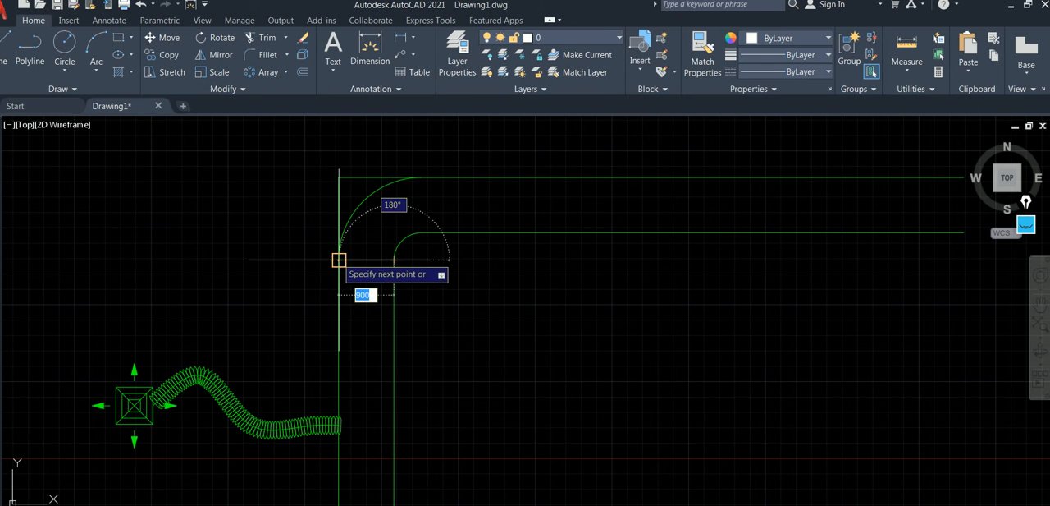
pyautogui.click(338, 260)
pyautogui.press('Return')
pyautogui.press('Return')
pyautogui.click(422, 233)
pyautogui.click(422, 177)
pyautogui.press('Return')
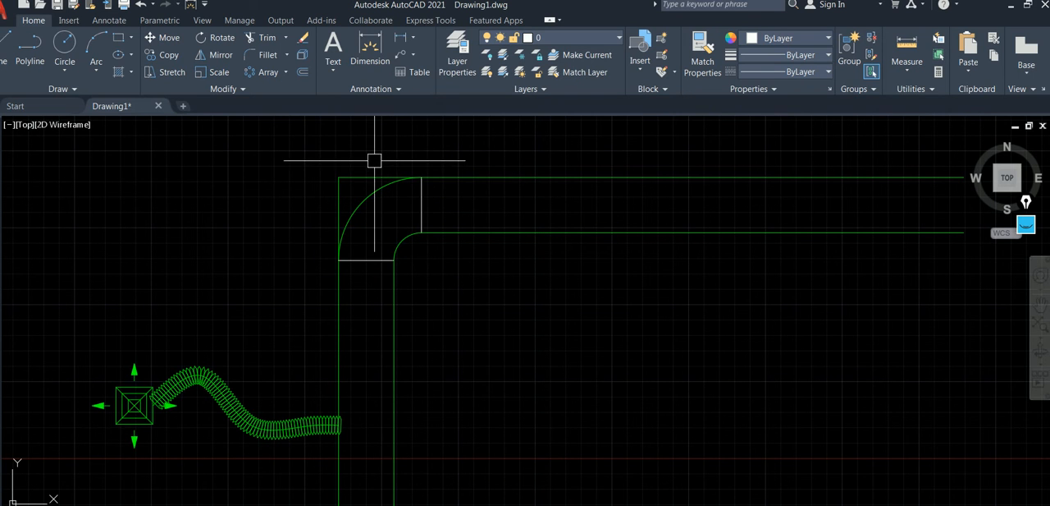
# Trim away the square outer corner beyond the bend's outer arc.
pyautogui.write('tr')
pyautogui.press('space')
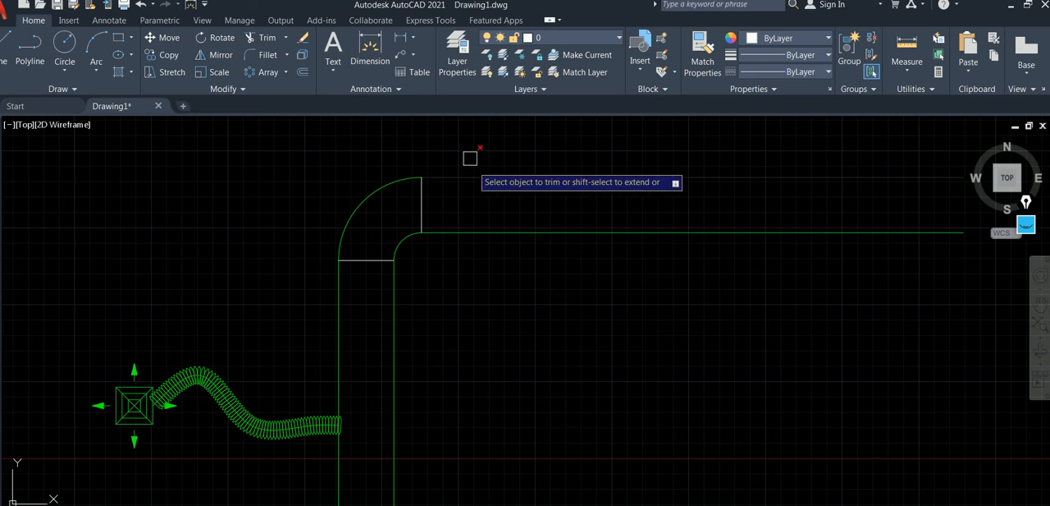
pyautogui.scroll(-3, 461, 146)
pyautogui.moveTo(473, 173); pyautogui.dragTo(453, 195, button='middle')
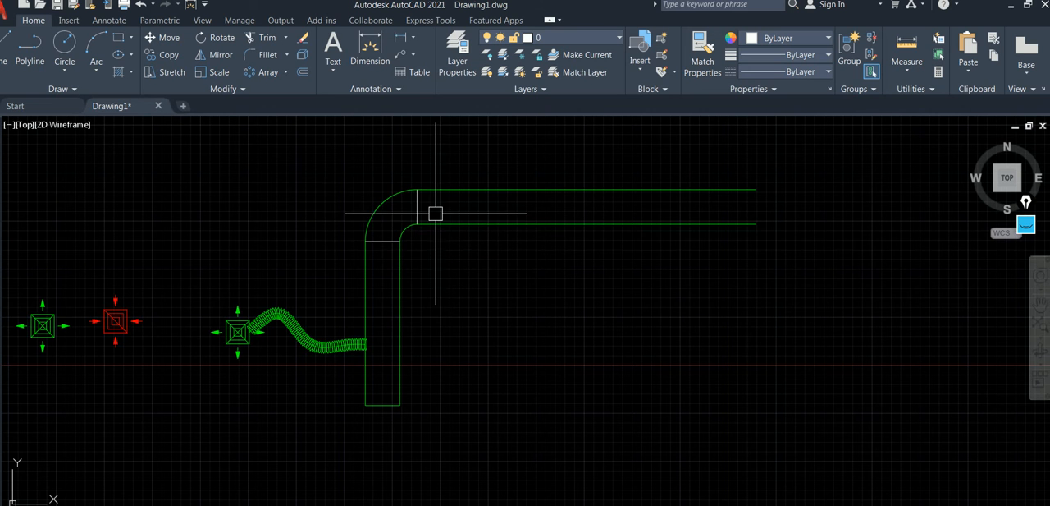
# Add a vertical line down from the right end of the lower horizontal line, using that line's properties through Add Selected.
pyautogui.moveTo(565, 223); pyautogui.dragTo(488, 234, button='middle')
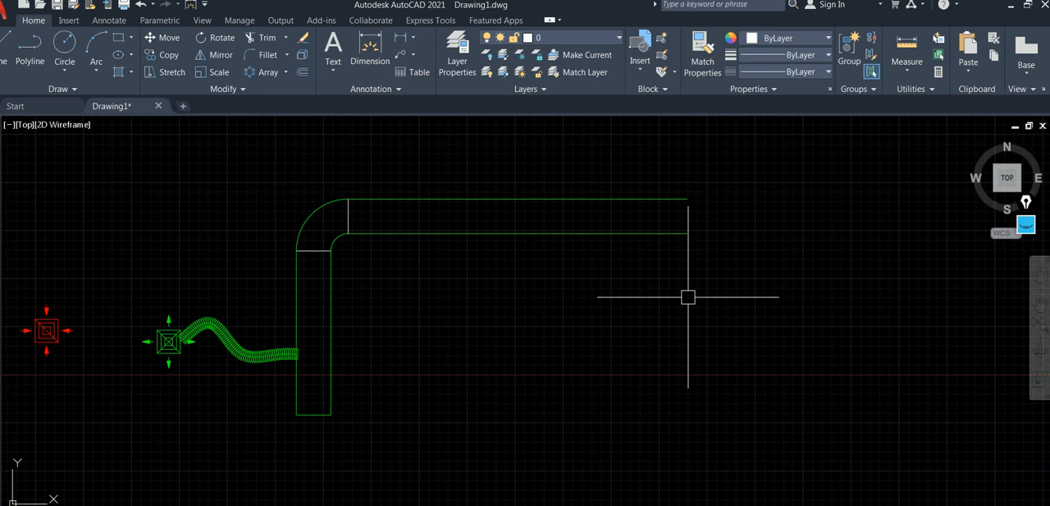
pyautogui.click(630, 214)
pyautogui.click(589, 235)
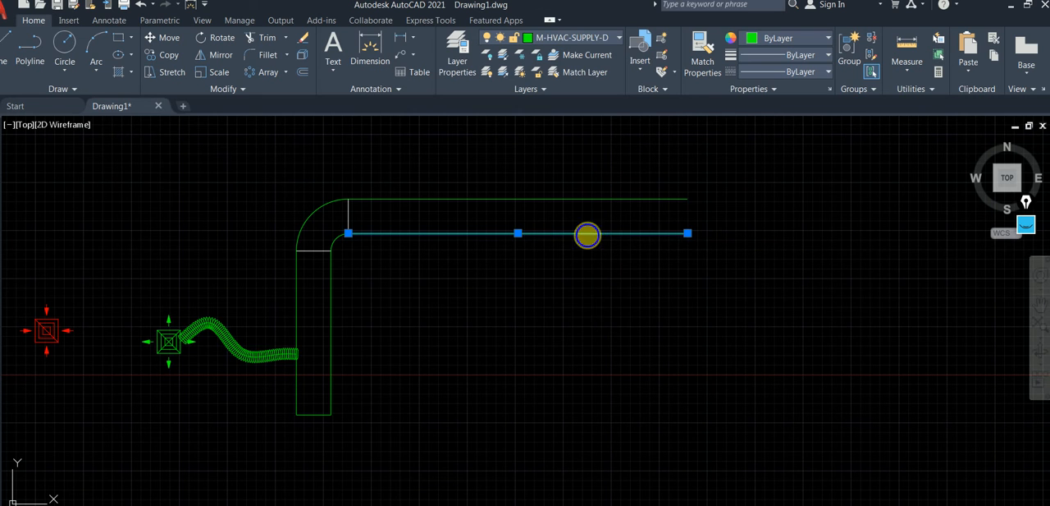
pyautogui.rightClick(588, 233)
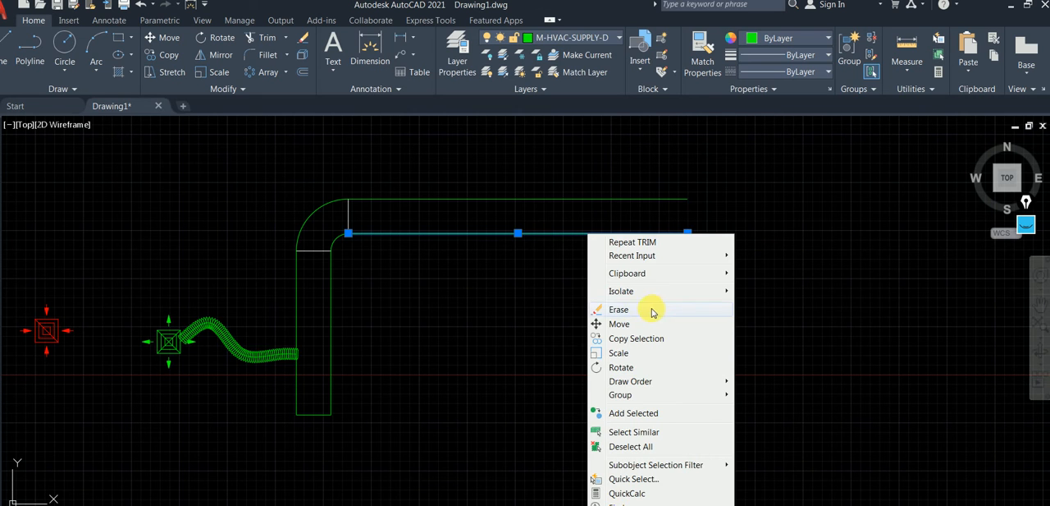
pyautogui.click(654, 416)
pyautogui.click(687, 233)
pyautogui.click(687, 366)
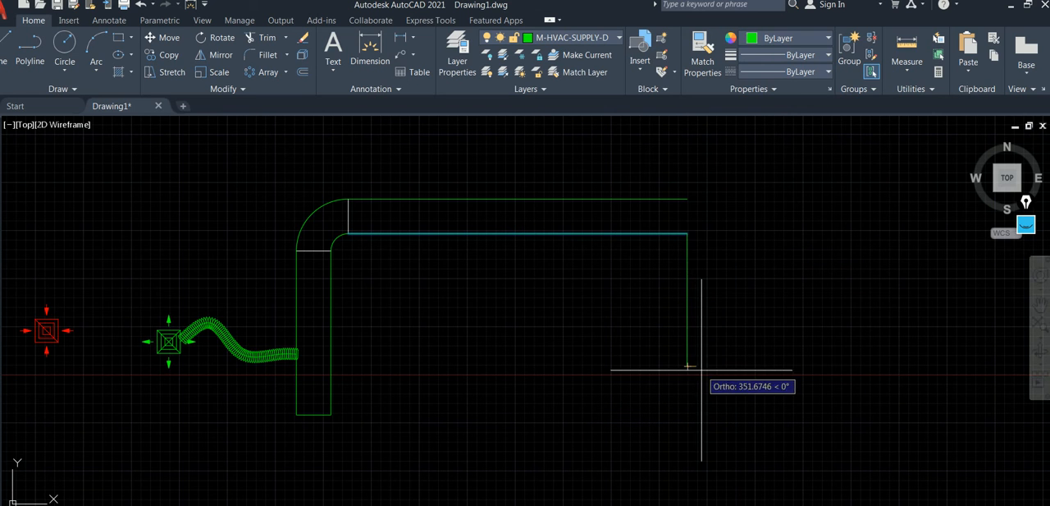
pyautogui.press('Escape')
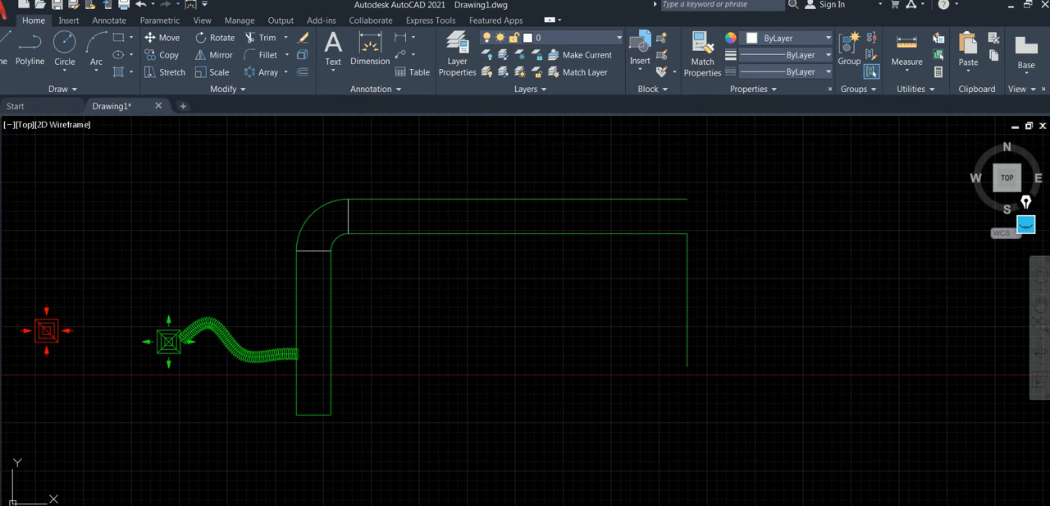
# Offset the new vertical line to the right by 900 to form the other side of the descending duct.
pyautogui.press('Return')
pyautogui.press('Return')
pyautogui.click(688, 324)
pyautogui.click(747, 317)
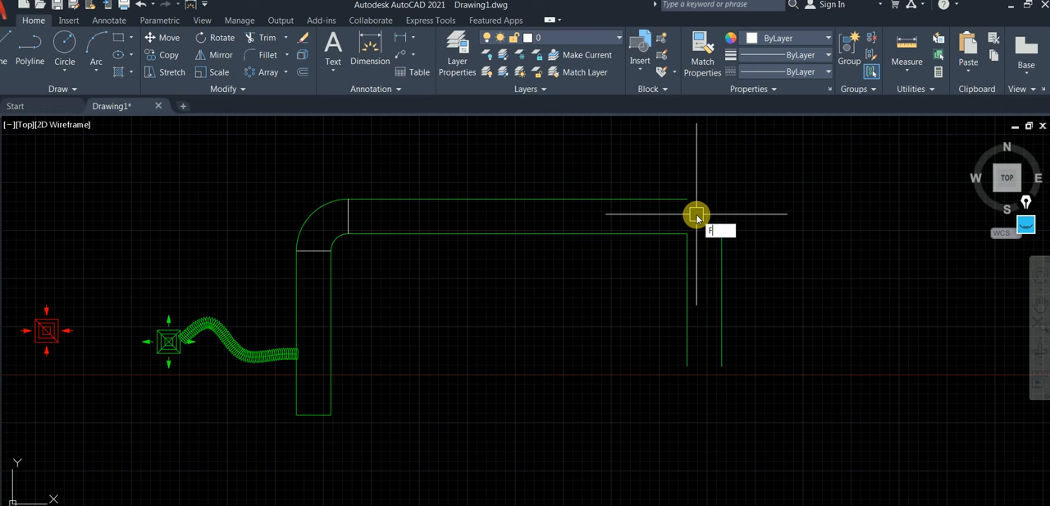
# Calculate 900 / 4 in Calculator and fillet the second bend's inner corner with that radius.
pyautogui.press('Return')
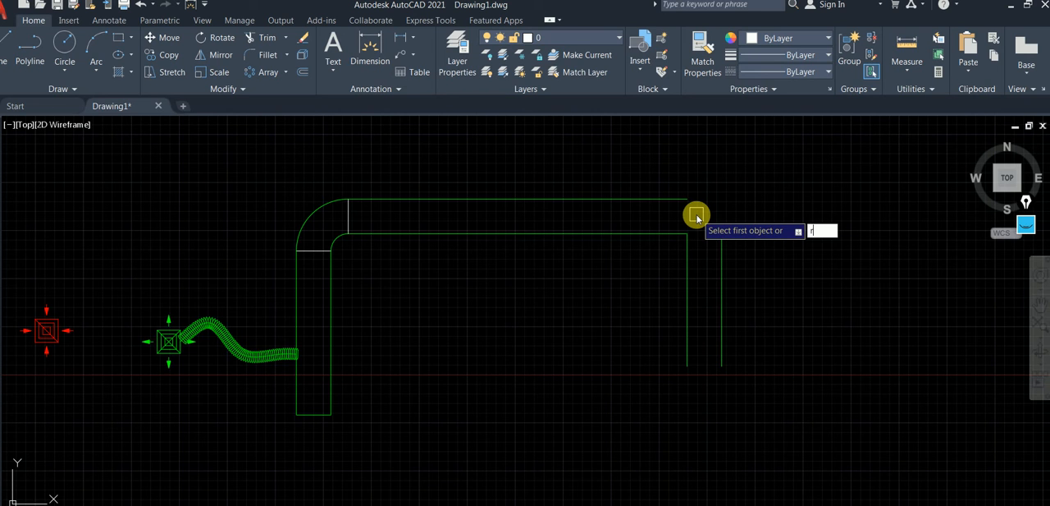
pyautogui.press('Return')
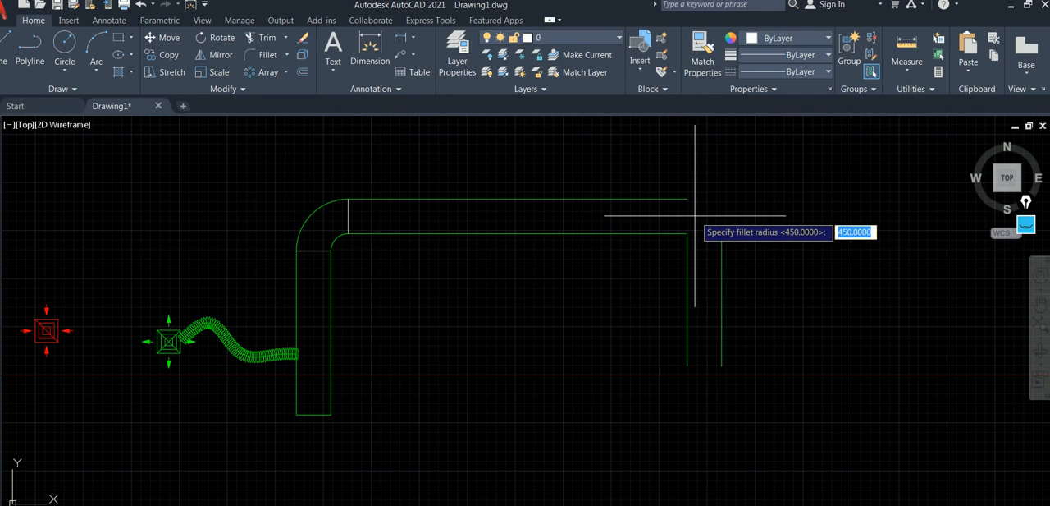
pyautogui.click(655, 505)
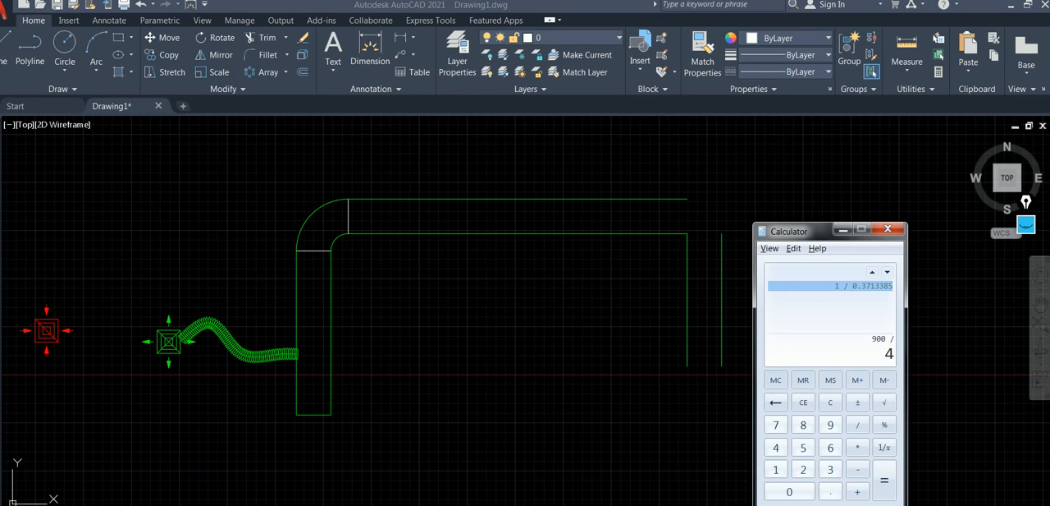
pyautogui.press('Return')
pyautogui.hotkey('alt', 'Tab')
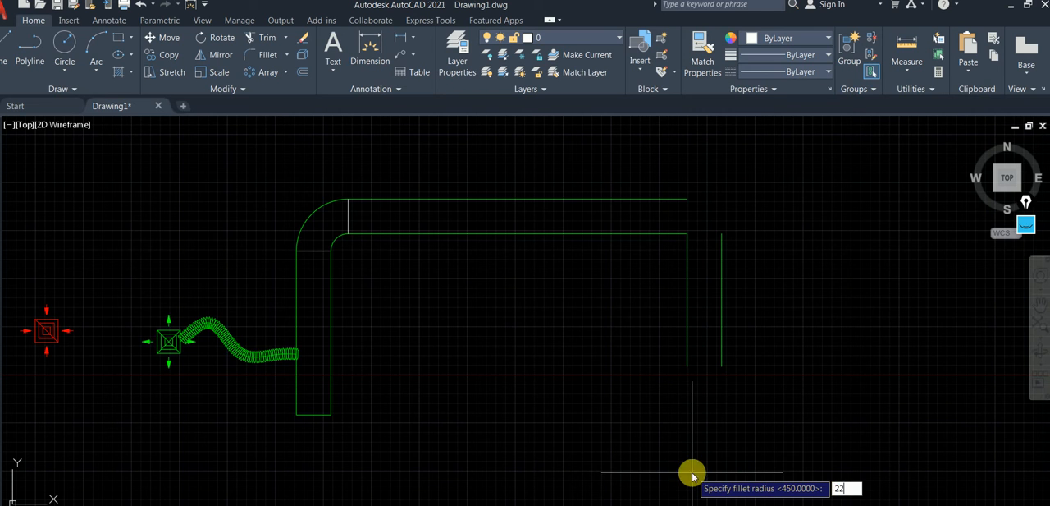
pyautogui.press('Return')
pyautogui.click(645, 235)
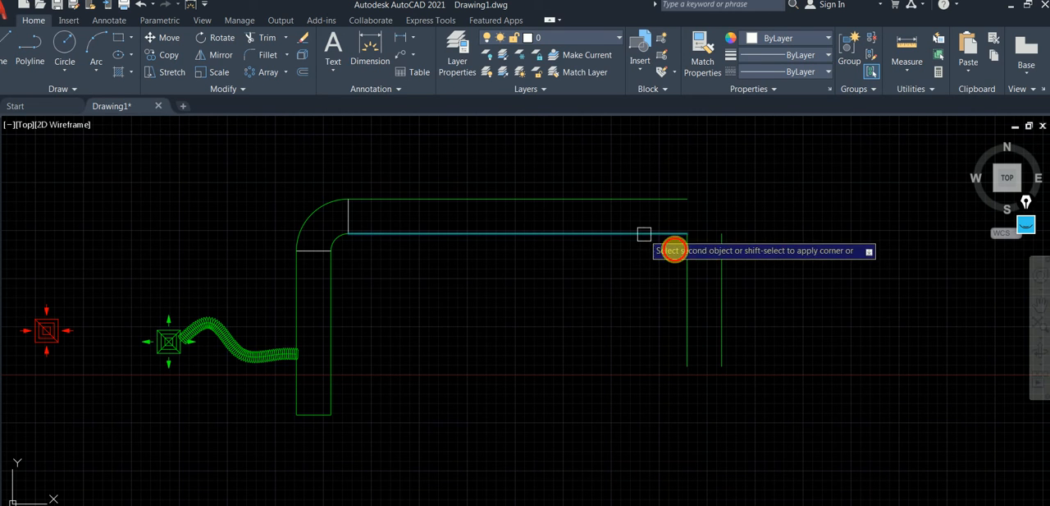
pyautogui.click(687, 264)
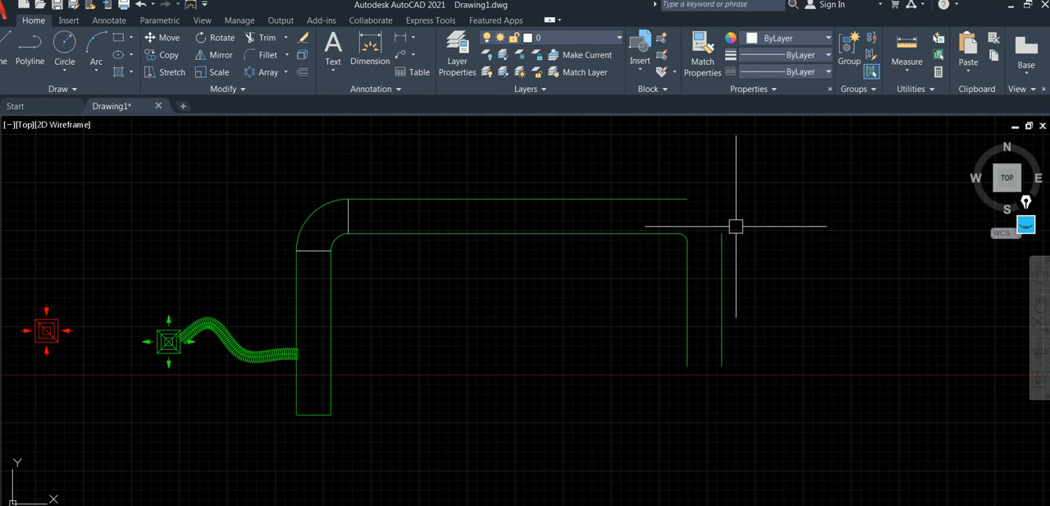
# Offset the second bend's inner fillet arc outward by 900 to form its outer arc.
pyautogui.press('Return')
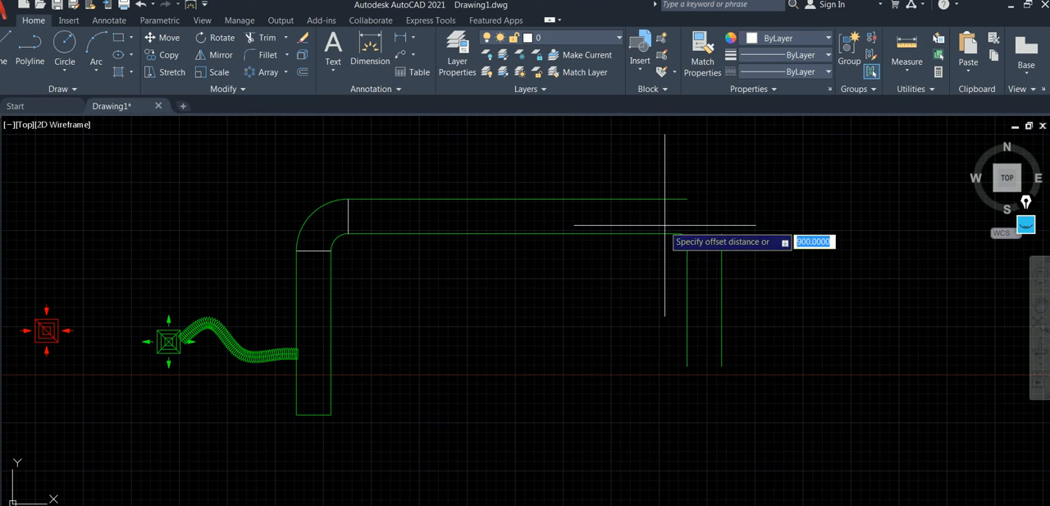
pyautogui.press('Return')
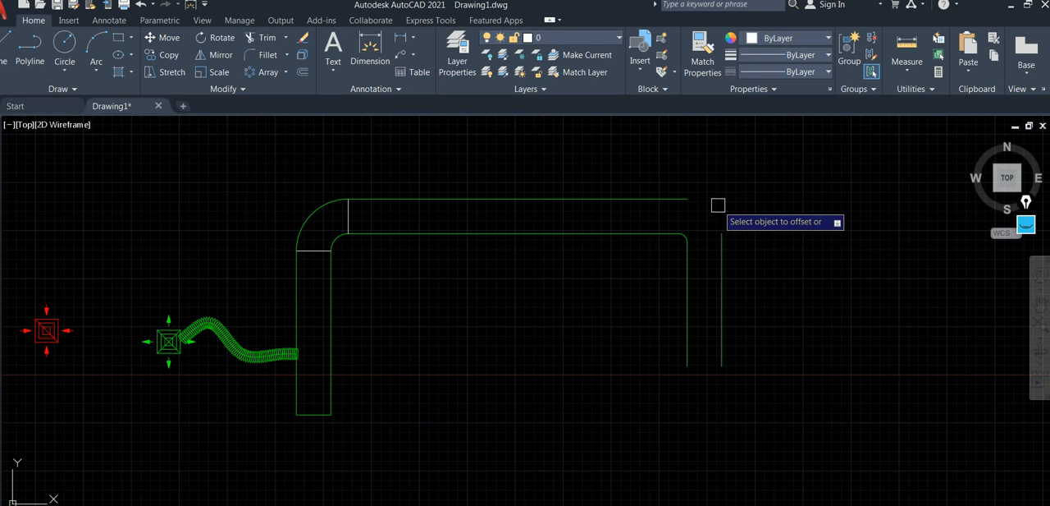
pyautogui.click(695, 231)
pyautogui.click(722, 169)
pyautogui.scroll(3, 459, 179)
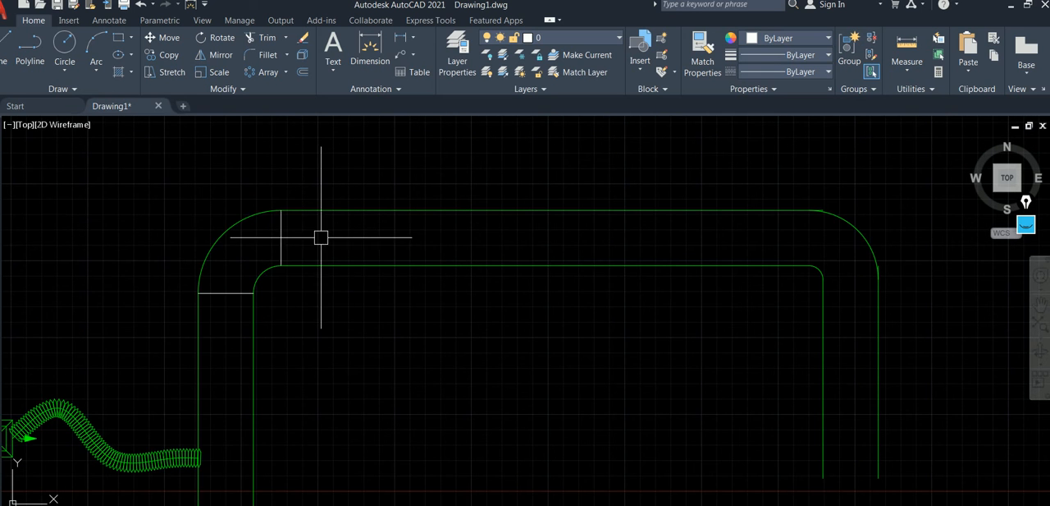
# Add a vertical joint line across the duct where the second bend starts, using the first bend's joint line properties through Add Selected.
pyautogui.click(281, 237)
pyautogui.rightClick(280, 232)
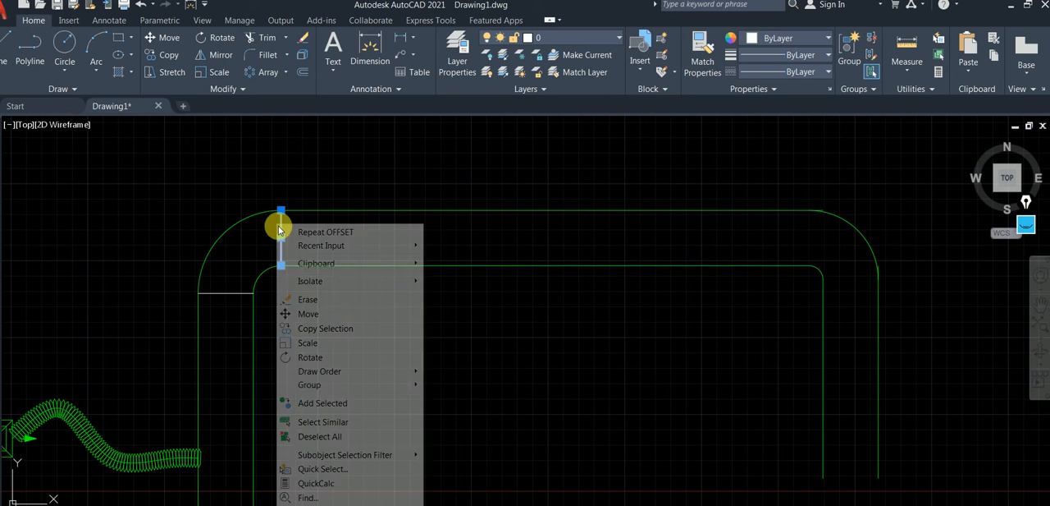
pyautogui.click(343, 403)
pyautogui.click(809, 265)
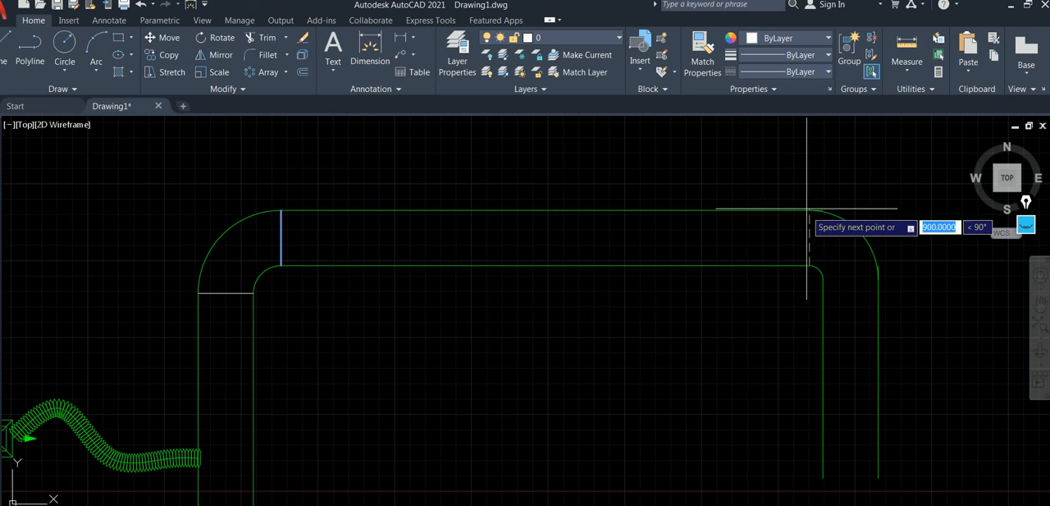
pyautogui.click(809, 210)
pyautogui.press('Escape')
pyautogui.click(815, 244)
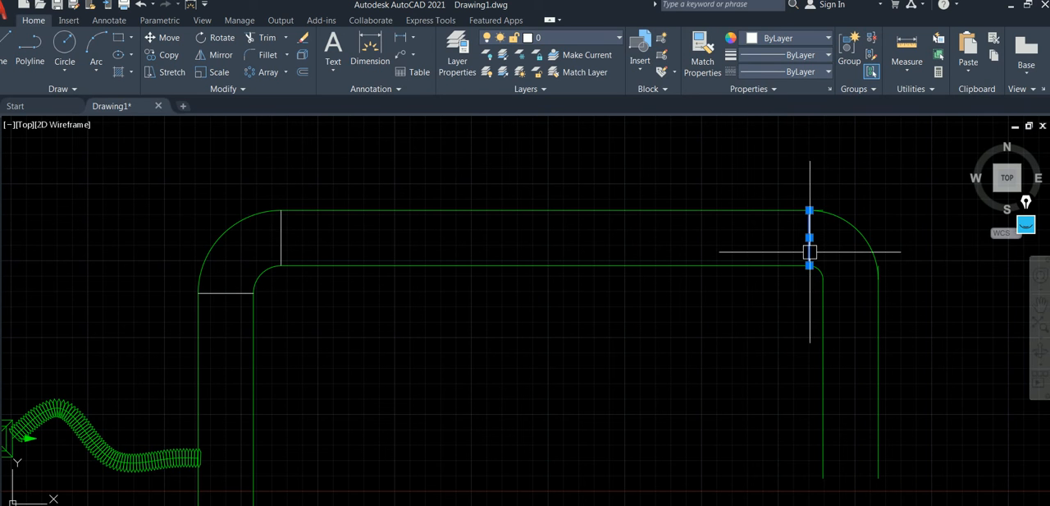
pyautogui.press('Escape')
pyautogui.press('Return')
pyautogui.click(823, 279)
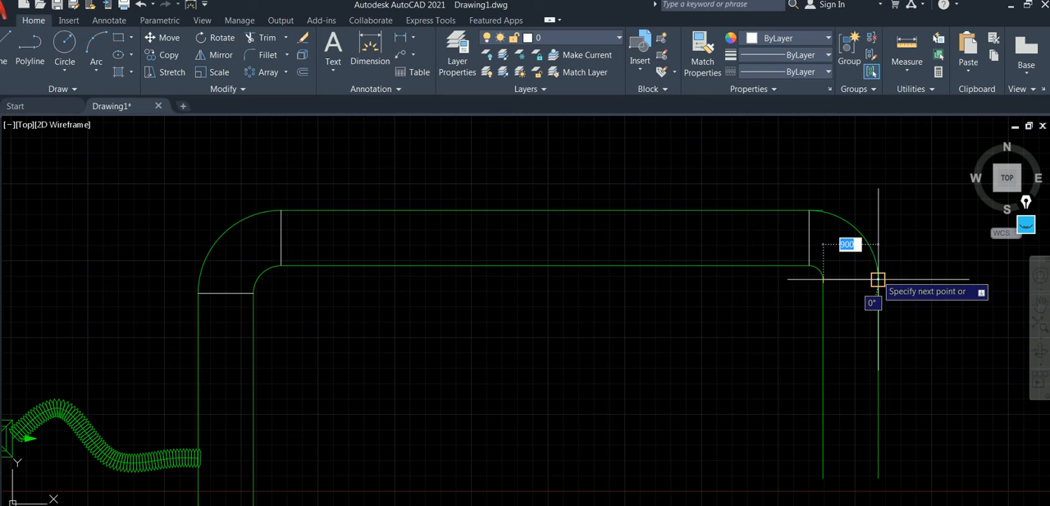
pyautogui.press('Escape')
# Draw a horizontal joint line across the second bend's lower end, from the inner arc's endpoint to the outer arc's endpoint.
pyautogui.press('Return')
pyautogui.click(824, 279)
pyautogui.click(878, 279)
pyautogui.press('Return')
# Trim the short overshoot of the upper horizontal duct line beyond the start of the second bend's outer arc.
pyautogui.write('t')
pyautogui.press('Return')
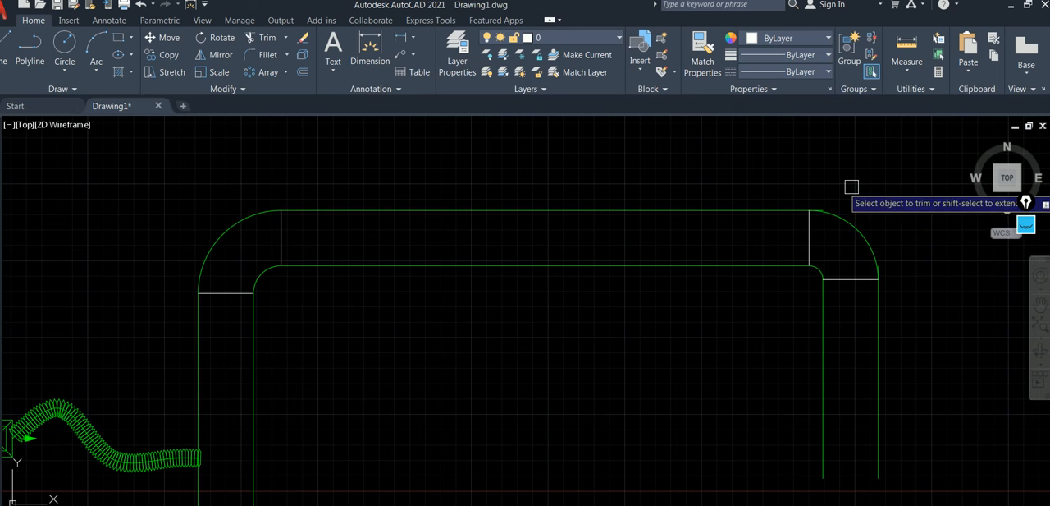
pyautogui.scroll(5, 829, 201)
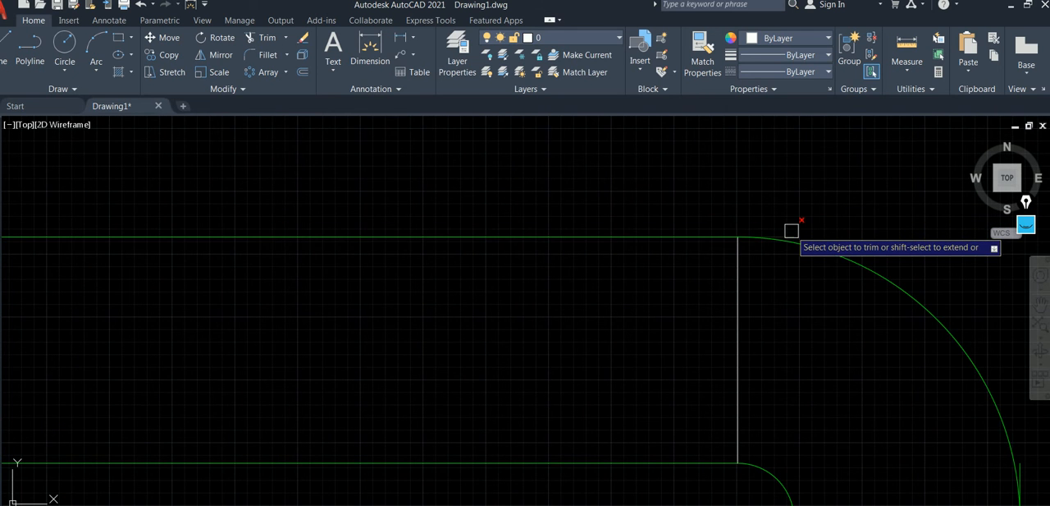
pyautogui.scroll(-5, 793, 227)
pyautogui.moveTo(804, 211); pyautogui.dragTo(641, 155, button='middle')
pyautogui.scroll(2, 752, 232)
pyautogui.scroll(-4, 764, 211)
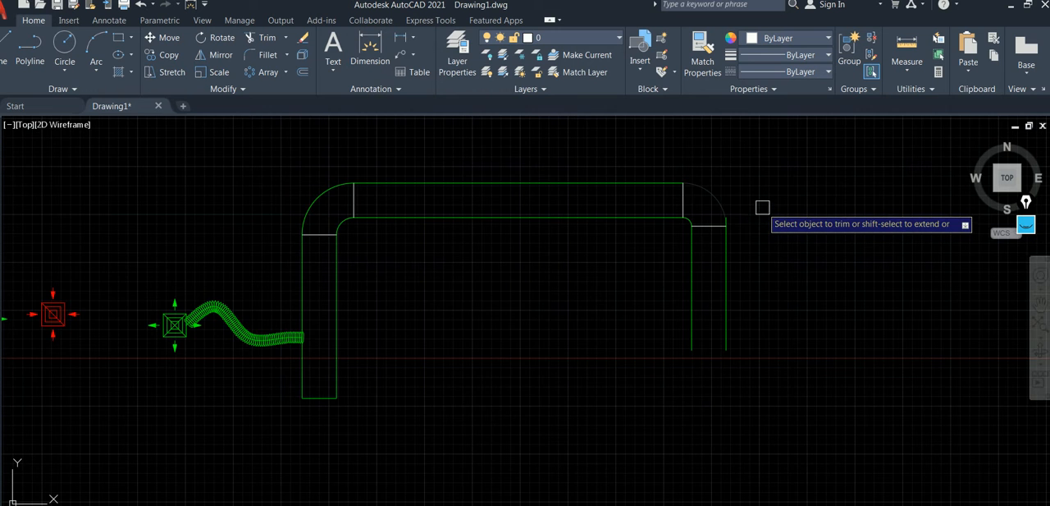
pyautogui.scroll(2, 763, 206)
pyautogui.scroll(6, 823, 197)
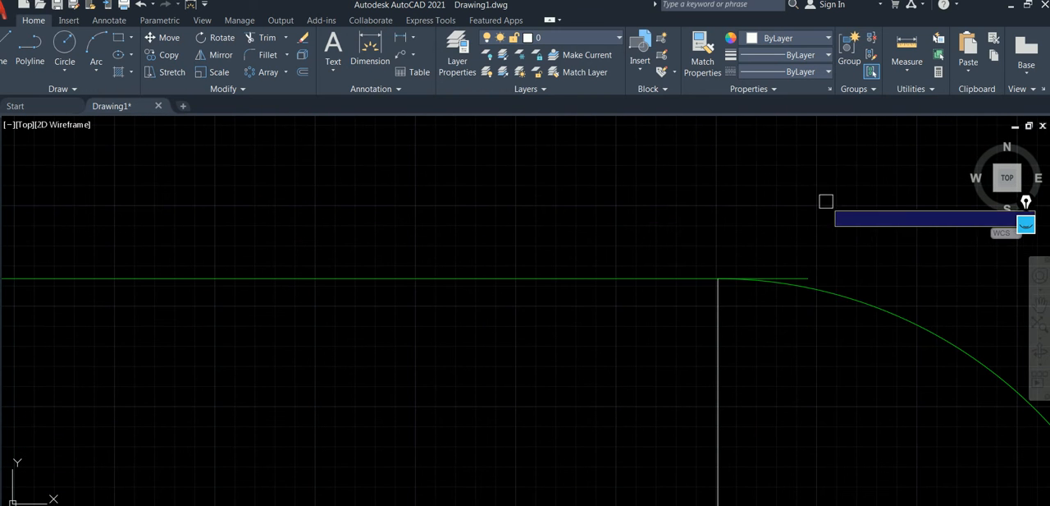
pyautogui.scroll(-4, 803, 254)
pyautogui.moveTo(792, 248)
pyautogui.mouseDown(button='middle')
pyautogui.moveTo(767, 222)
pyautogui.moveTo(570, 173)
pyautogui.moveTo(577, 305)
pyautogui.mouseUp(button='middle')
# Trim the outer vertical duct line's overshoot above the second bend's lower joint.
pyautogui.scroll(4, 664, 255)
pyautogui.scroll(1, 592, 217)
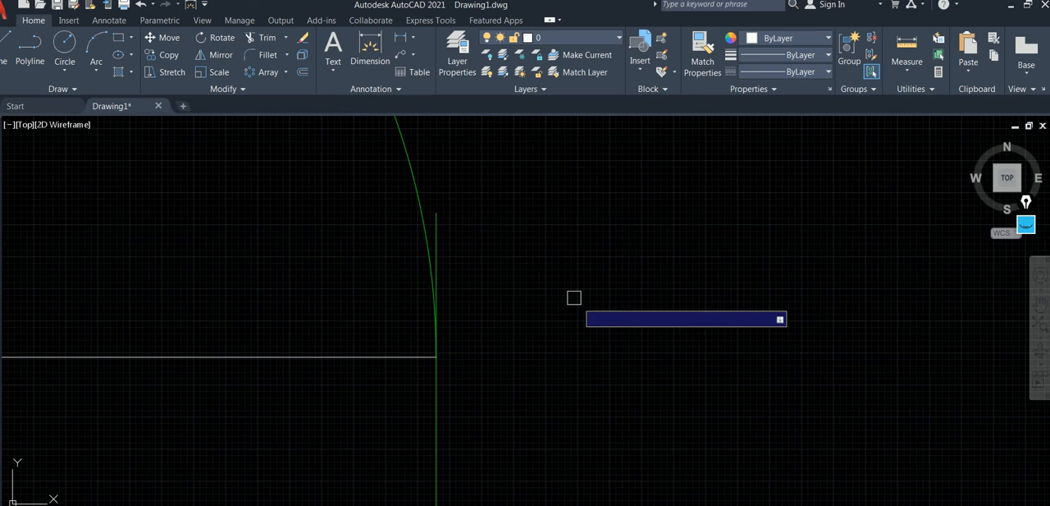
pyautogui.scroll(-4, 502, 218)
pyautogui.scroll(-8, 544, 236)
pyautogui.moveTo(560, 245); pyautogui.dragTo(604, 229, button='middle')
pyautogui.press('Escape')
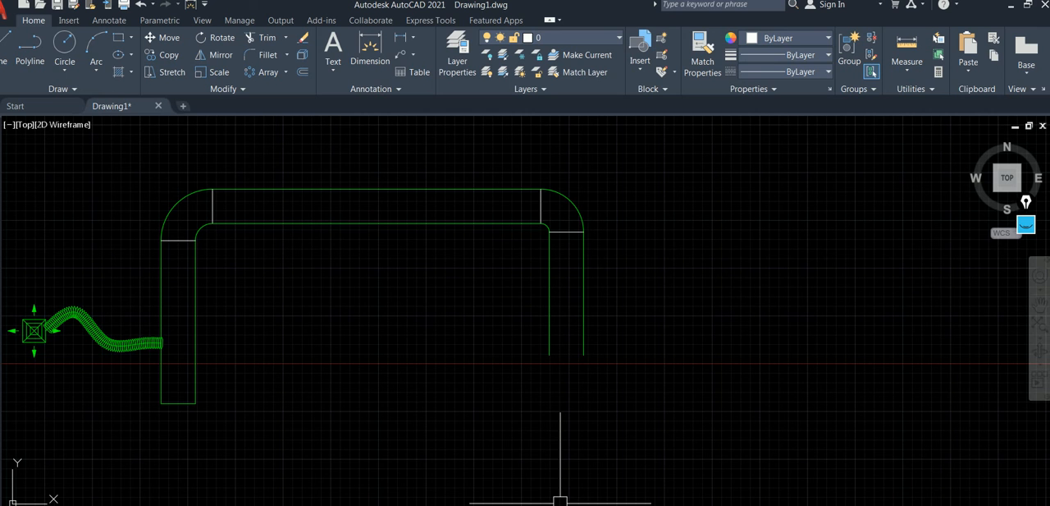
# Clear the old on-screen pen sketches and circle both duct bends with the annotation pen.
pyautogui.click(1026, 224)
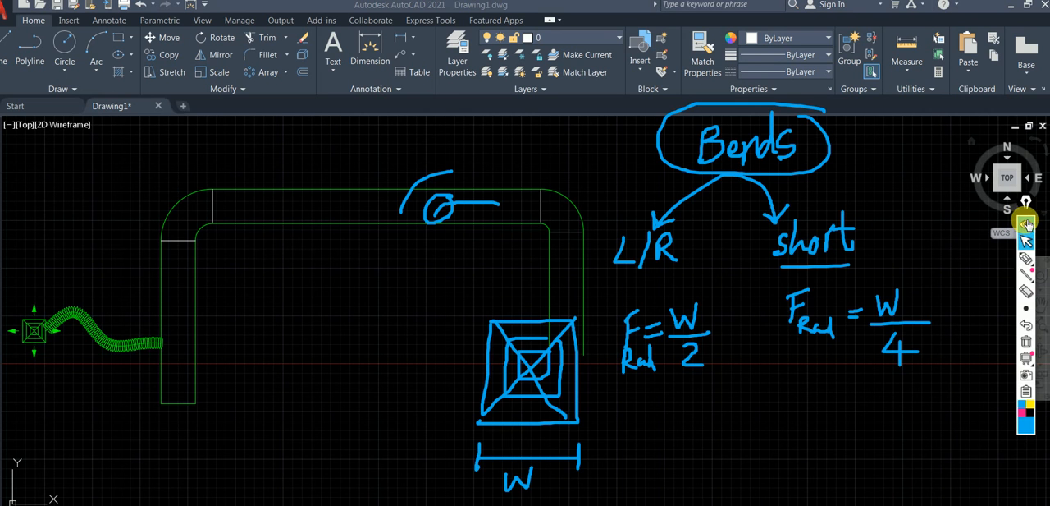
pyautogui.click(1026, 344)
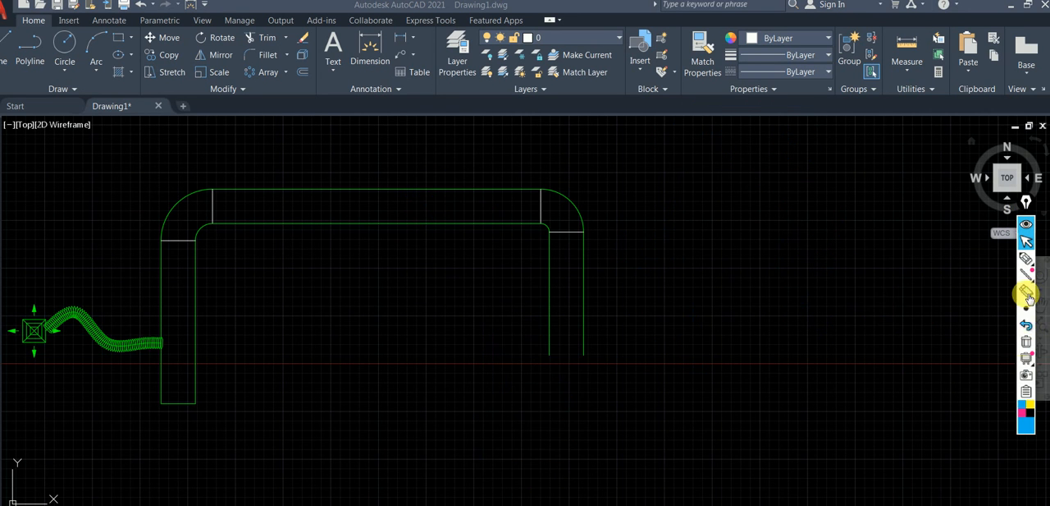
pyautogui.click(1026, 257)
pyautogui.moveTo(624, 179)
pyautogui.mouseDown()
pyautogui.moveTo(550, 175)
pyautogui.moveTo(593, 265)
pyautogui.moveTo(622, 176)
pyautogui.mouseUp()
pyautogui.moveTo(258, 170)
pyautogui.mouseDown()
pyautogui.moveTo(144, 210)
pyautogui.moveTo(223, 163)
pyautogui.mouseUp()
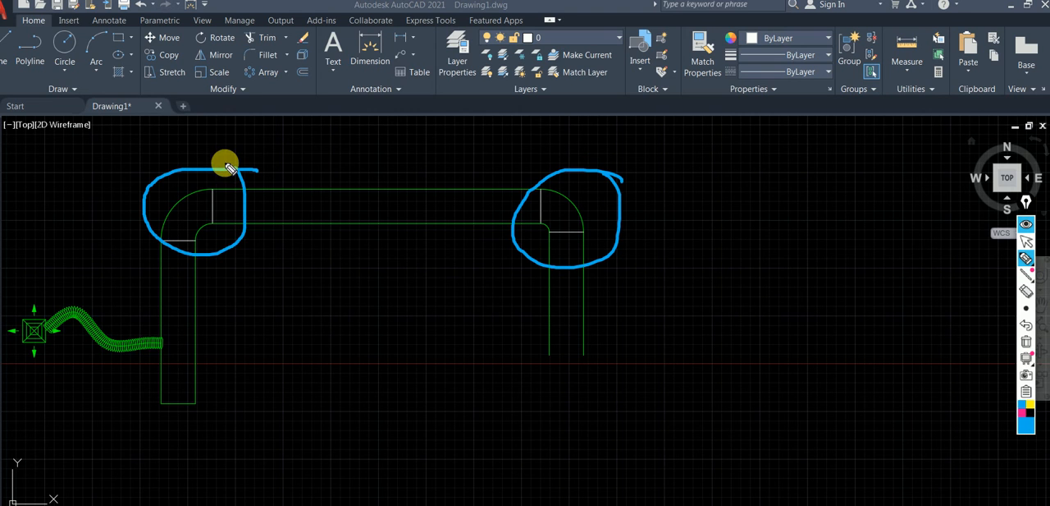
# Annotate the left bend with L/R and W/2 and the right bend with S and W/4.
pyautogui.moveTo(261, 254)
pyautogui.mouseDown()
pyautogui.moveTo(260, 309)
pyautogui.moveTo(304, 279)
pyautogui.mouseUp()
pyautogui.moveTo(269, 357); pyautogui.dragTo(281, 327)
pyautogui.moveTo(248, 385); pyautogui.dragTo(332, 362)
pyautogui.moveTo(294, 403); pyautogui.dragTo(313, 402)
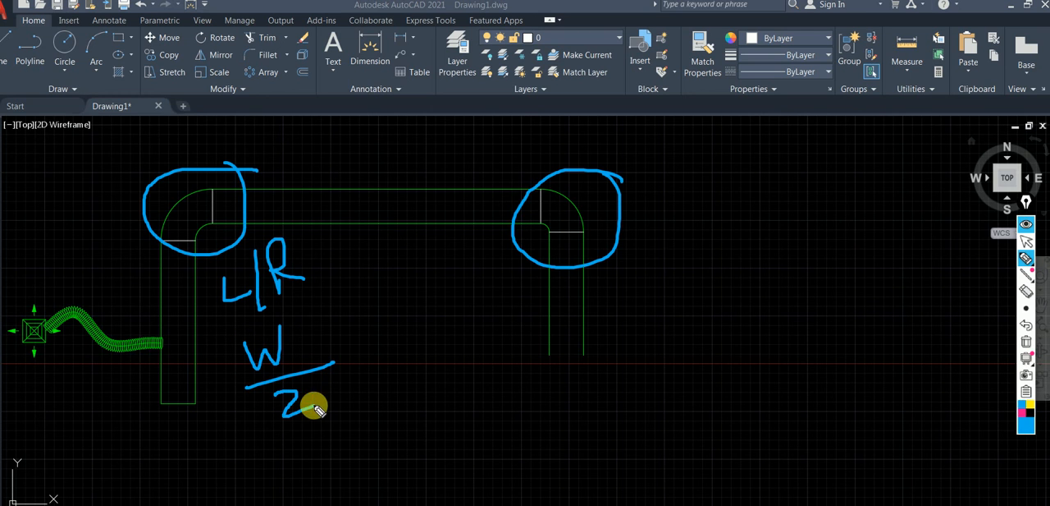
pyautogui.moveTo(646, 264)
pyautogui.mouseDown()
pyautogui.moveTo(623, 276)
pyautogui.moveTo(640, 324)
pyautogui.moveTo(653, 305)
pyautogui.mouseUp()
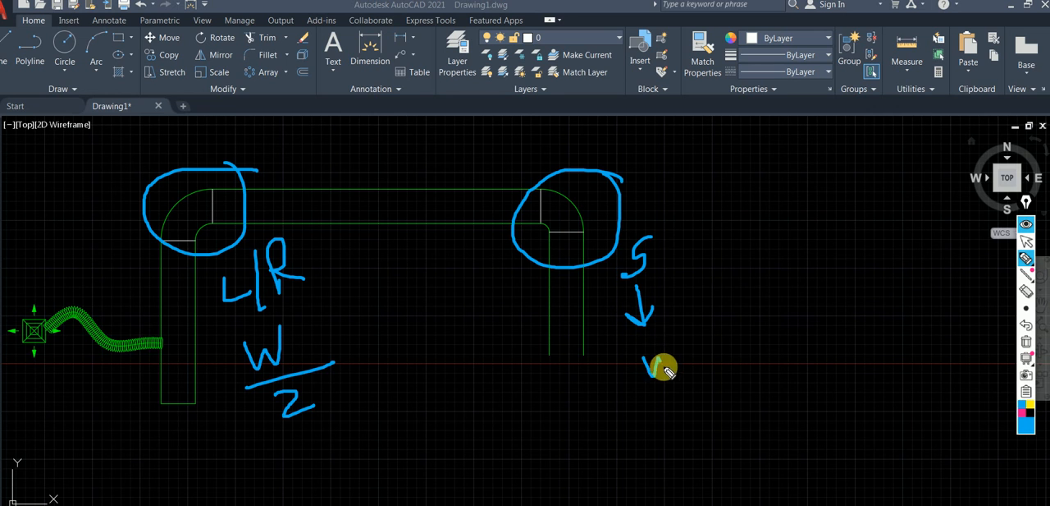
pyautogui.moveTo(687, 333)
pyautogui.mouseDown()
pyautogui.moveTo(671, 402)
pyautogui.moveTo(712, 394)
pyautogui.moveTo(703, 418)
pyautogui.mouseUp()
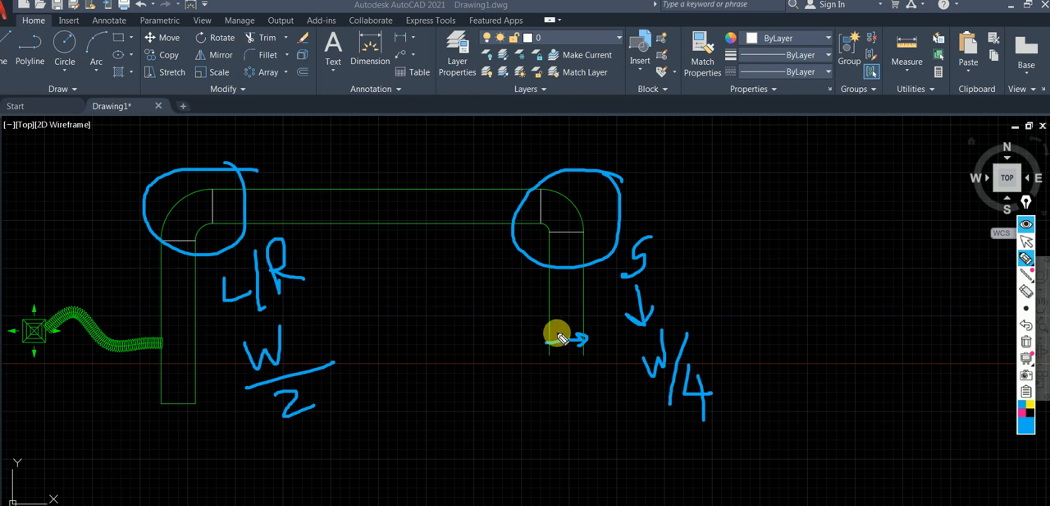
# Mark the horizontal and left vertical duct widths with W arrows and clear all pen annotations from the screen.
pyautogui.moveTo(395, 187); pyautogui.dragTo(394, 225)
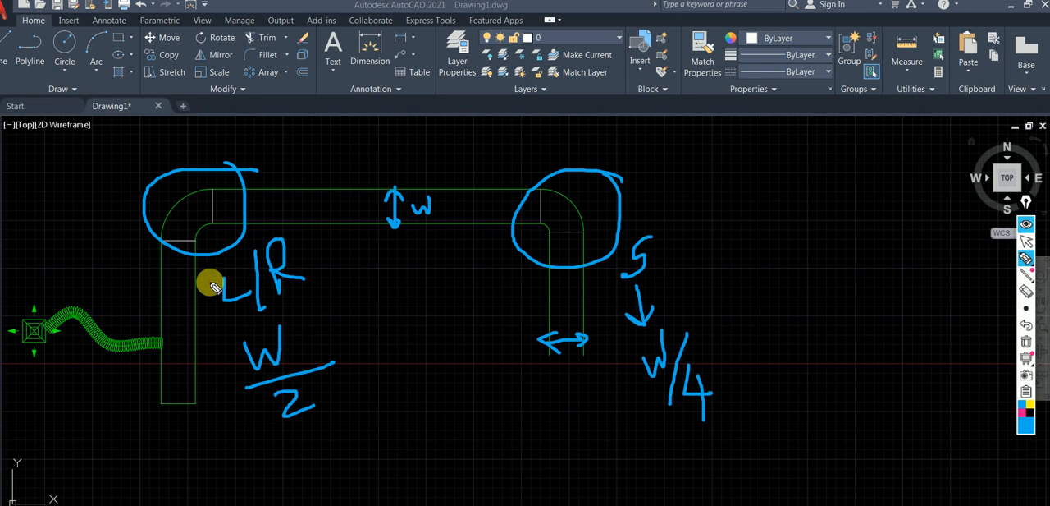
pyautogui.moveTo(180, 285); pyautogui.dragTo(195, 301)
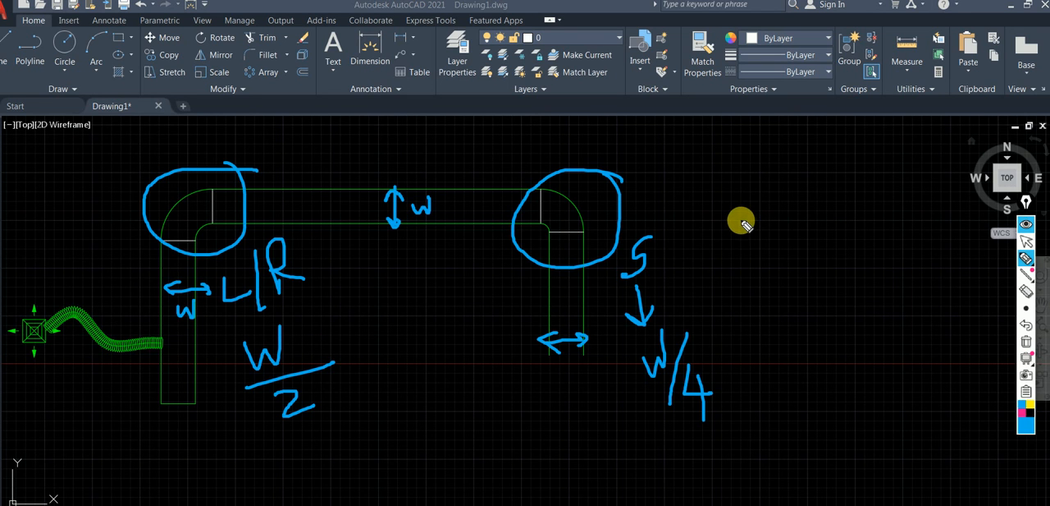
pyautogui.click(1026, 239)
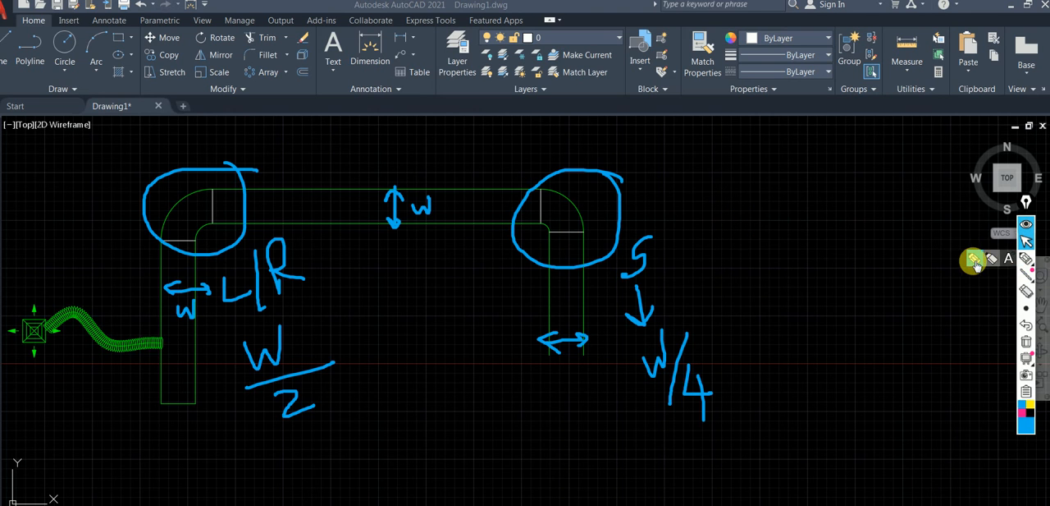
pyautogui.click(1031, 343)
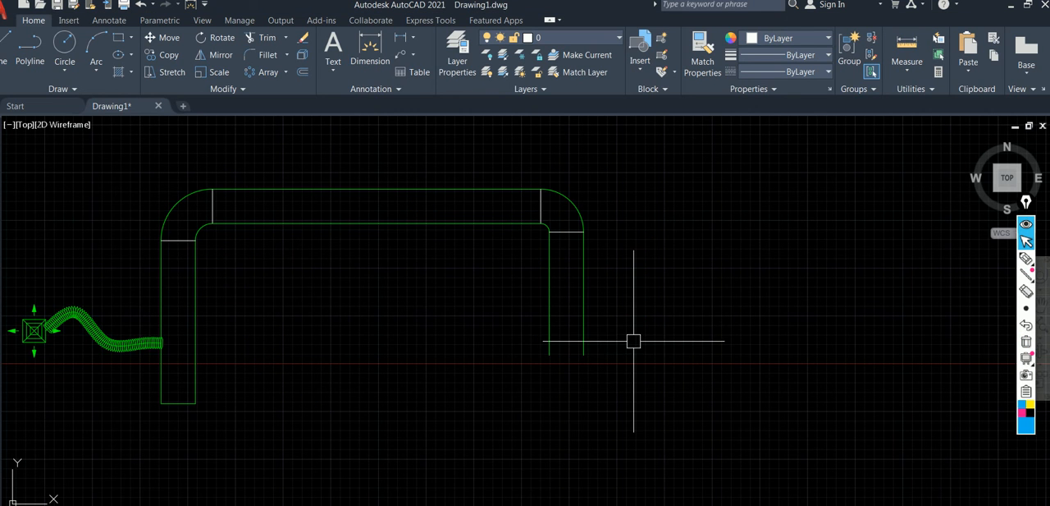
pyautogui.press('Return')
pyautogui.click(584, 354)
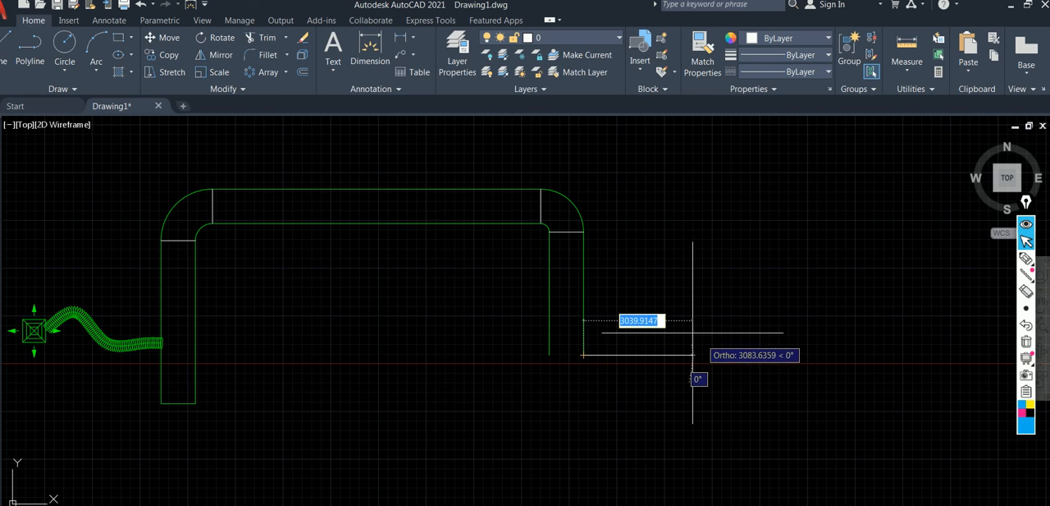
pyautogui.press('Escape')
# Add a horizontal line rightward from the lower end of the descending duct's outer line, using that line's properties through Add Selected.
pyautogui.click(584, 295)
pyautogui.rightClick(583, 263)
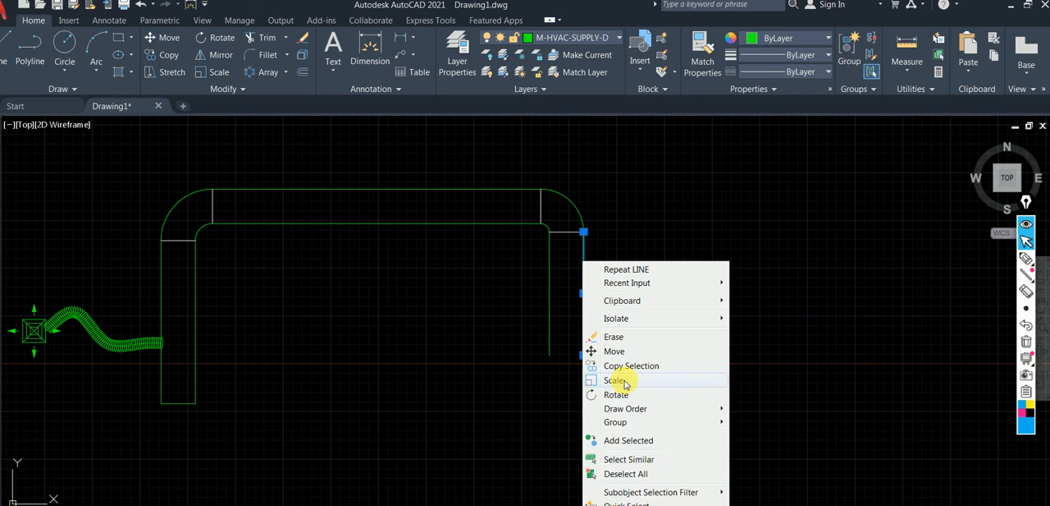
pyautogui.click(653, 449)
pyautogui.click(582, 354)
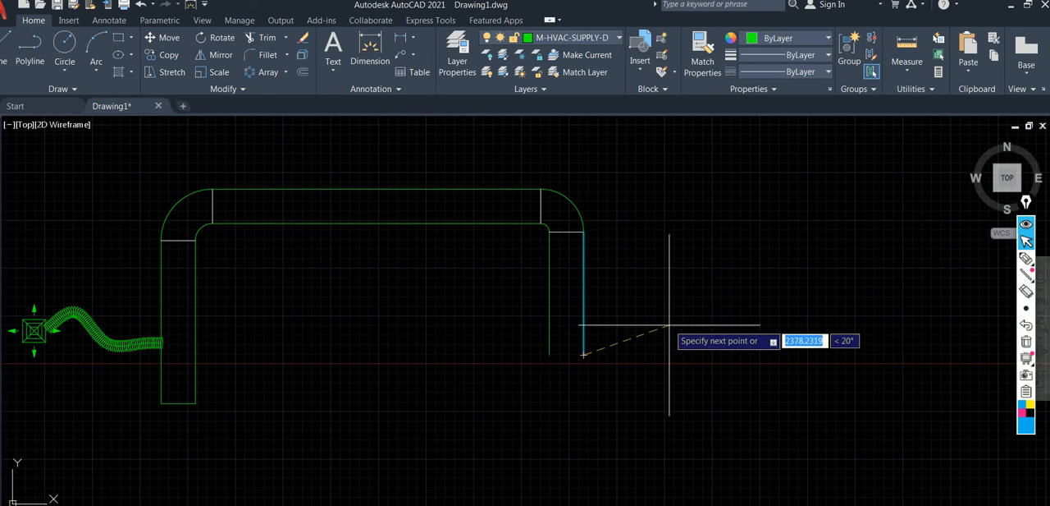
pyautogui.click(741, 321)
pyautogui.press('Return')
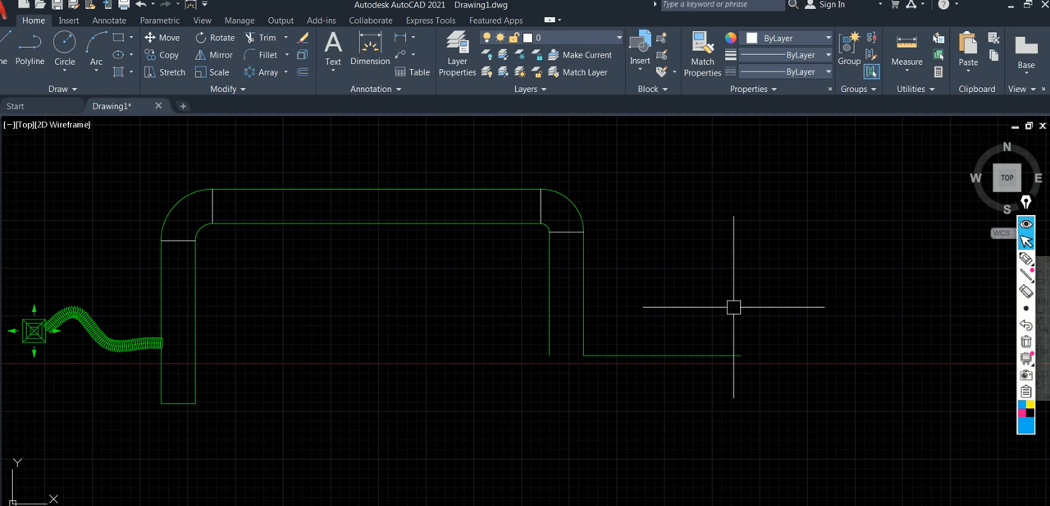
# Offset the new horizontal line downward by 900 to form the other side of the lower duct run.
pyautogui.press('Return')
pyautogui.press('Return')
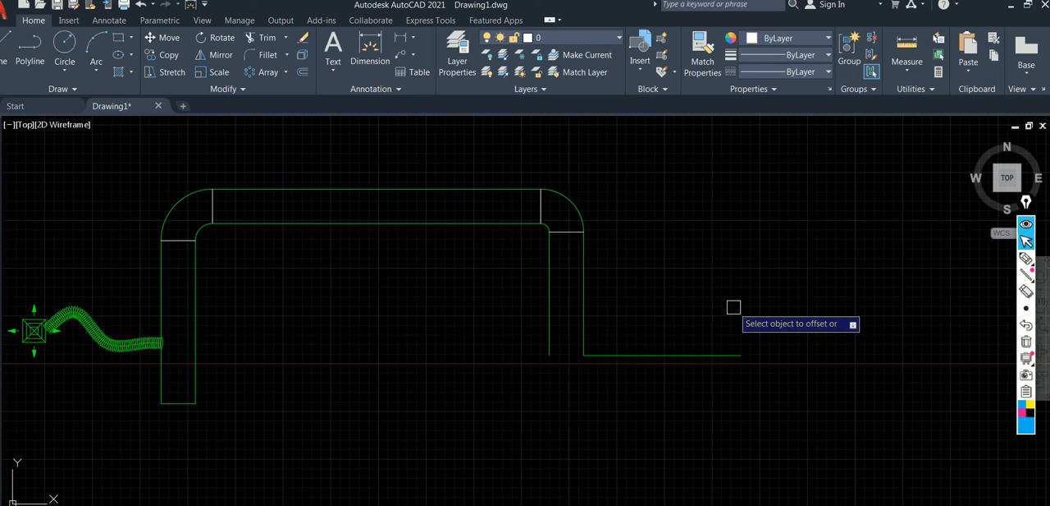
pyautogui.click(683, 354)
pyautogui.click(691, 408)
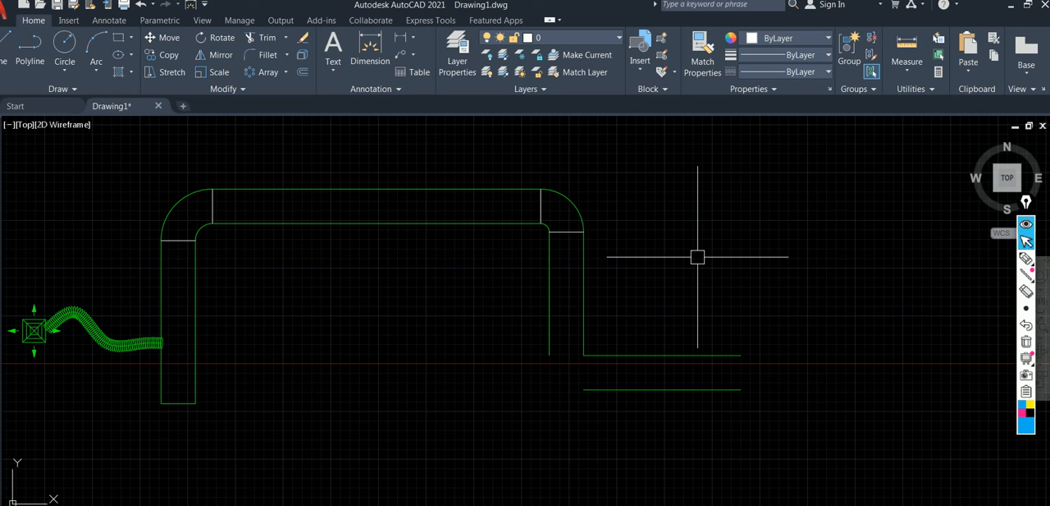
# Fillet the third bend's inner corner between the vertical and horizontal duct lines with radius 225.
pyautogui.write('f')
pyautogui.press('Return')
pyautogui.write('r')
pyautogui.press('Return')
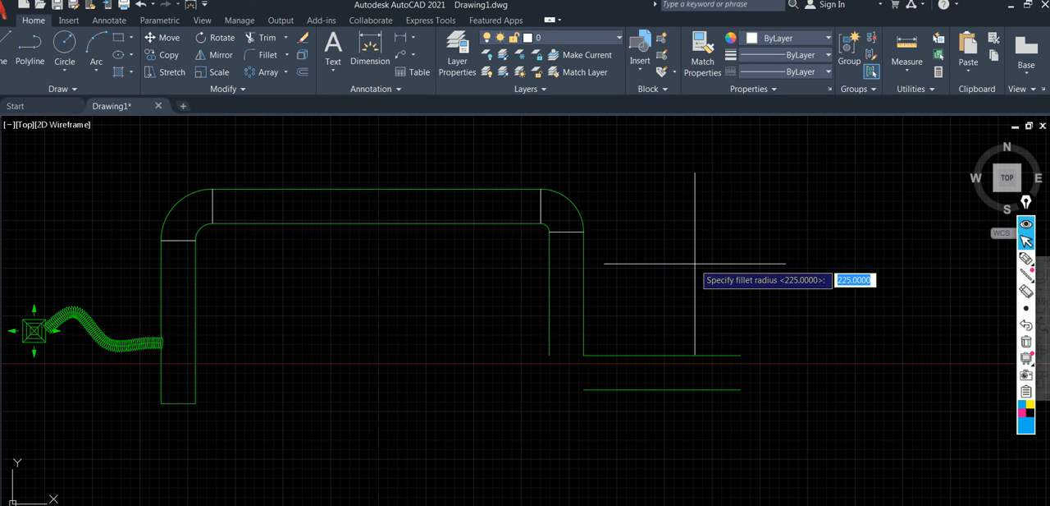
pyautogui.press('Return')
pyautogui.click(584, 296)
pyautogui.click(634, 354)
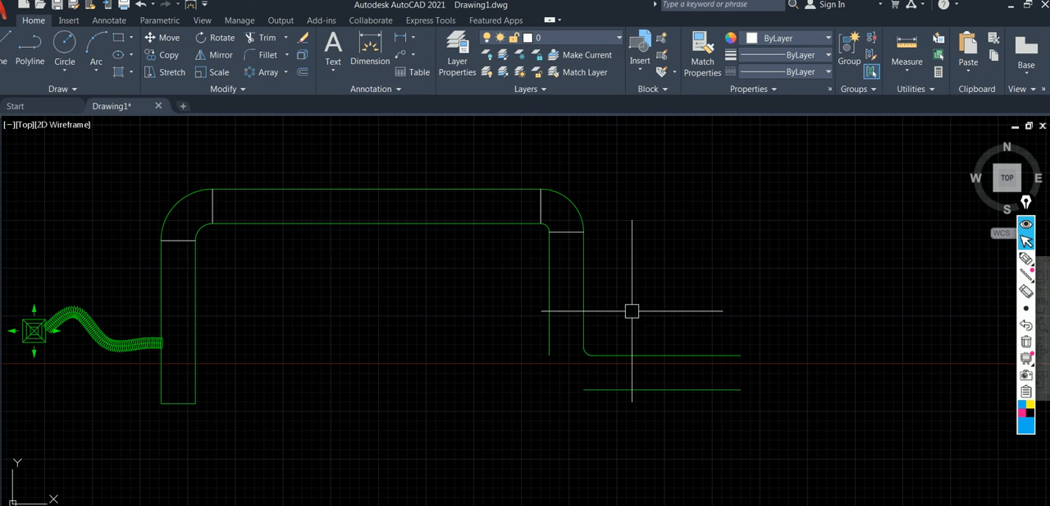
# Offset the third bend's inner fillet arc outward by 900 to form its outer arc.
pyautogui.press('Return')
pyautogui.press('Return')
pyautogui.click(585, 351)
pyautogui.click(551, 407)
# Trim the vertical duct line's overshoot at the upper end of the third bend's outer arc.
pyautogui.press('Return')
pyautogui.scroll(2, 504, 324)
pyautogui.write('tr')
pyautogui.press('Return')
pyautogui.scroll(3, 562, 374)
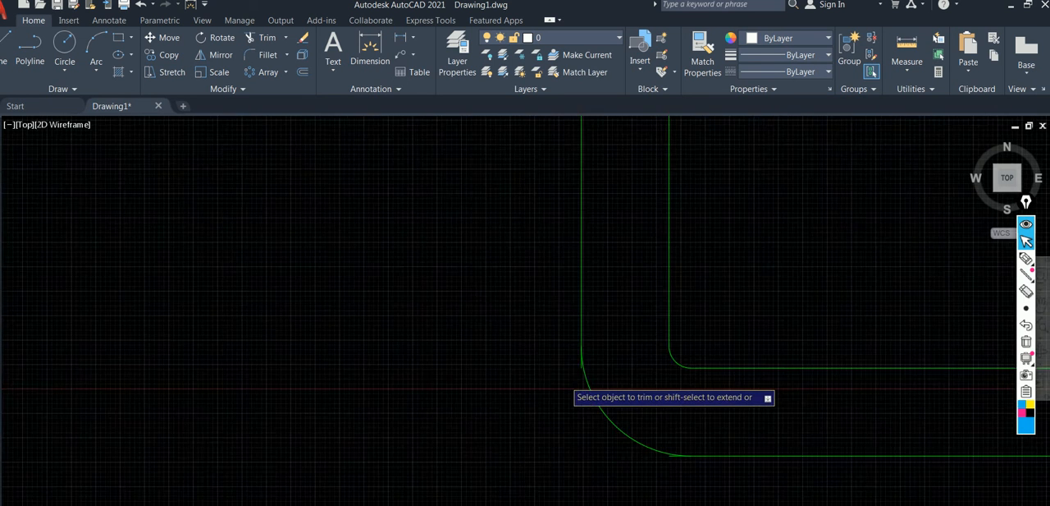
pyautogui.moveTo(601, 354); pyautogui.dragTo(607, 347)
pyautogui.scroll(-4, 594, 364)
pyautogui.moveTo(594, 364); pyautogui.dragTo(412, 247, button='middle')
# Trim the lower horizontal duct line's overshoot at the lower end of the third bend's outer arc.
pyautogui.scroll(6, 530, 356)
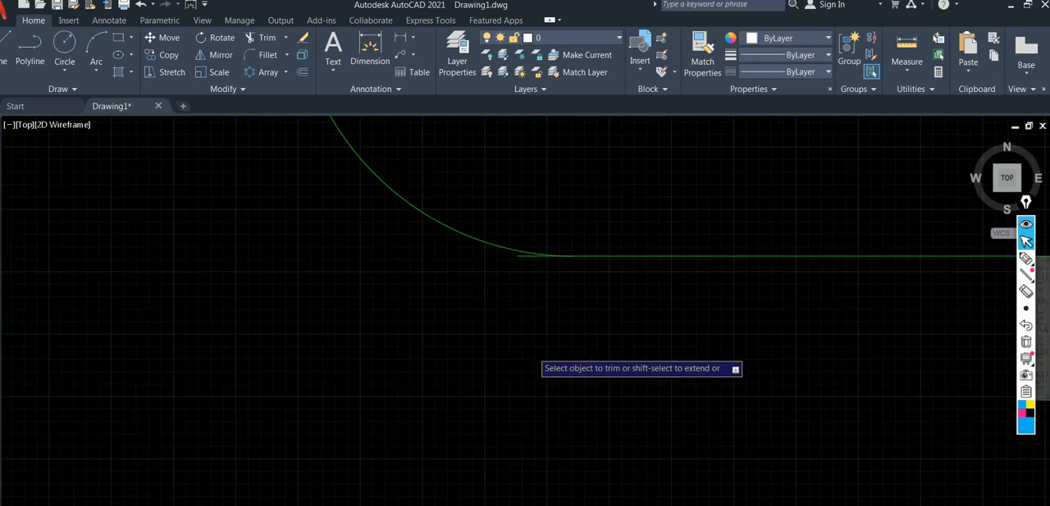
pyautogui.moveTo(551, 252); pyautogui.dragTo(530, 493, button='middle')
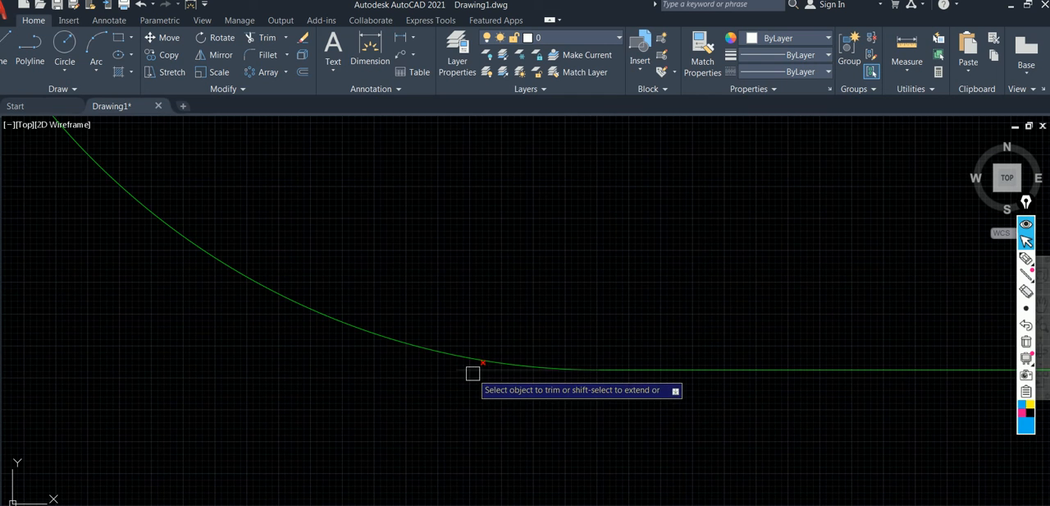
pyautogui.scroll(-5, 647, 321)
pyautogui.moveTo(648, 321); pyautogui.dragTo(584, 327, button='middle')
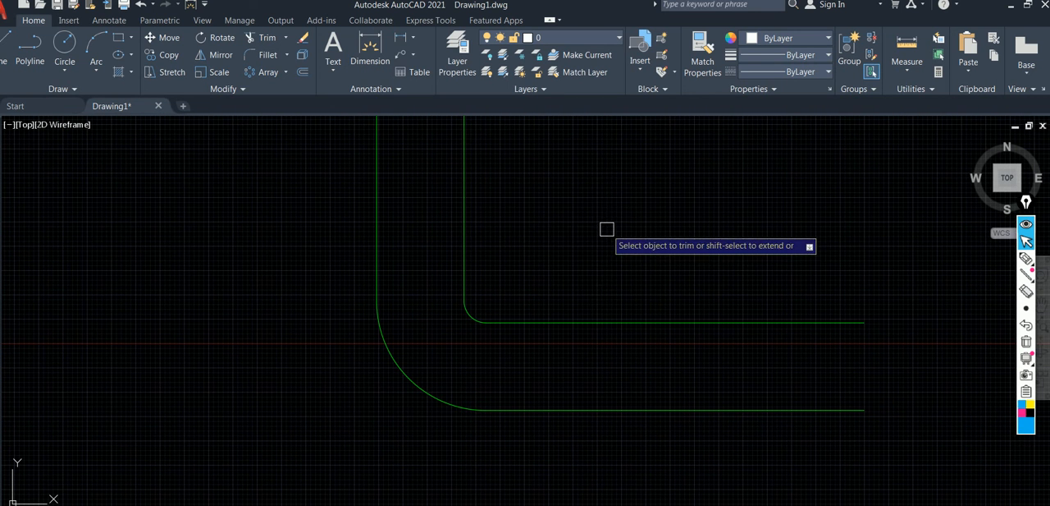
# Draw straight joint lines across both ends of the third bend, connecting its inner and outer arc endpoints.
pyautogui.write('l')
pyautogui.press('Return')
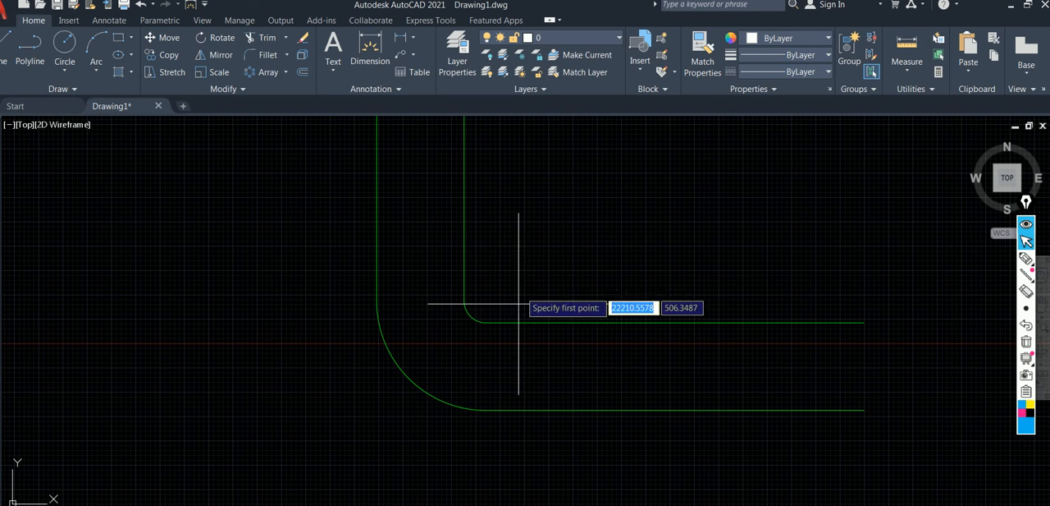
pyautogui.click(486, 322)
pyautogui.click(485, 410)
pyautogui.press('Return')
pyautogui.press('Return')
pyautogui.click(464, 300)
pyautogui.click(377, 300)
pyautogui.press('Return')
# Add a supply duct line about 4926 long at 45° upward from the end of the last horizontal duct's upper line, with ortho off.
pyautogui.scroll(-2, 503, 273)
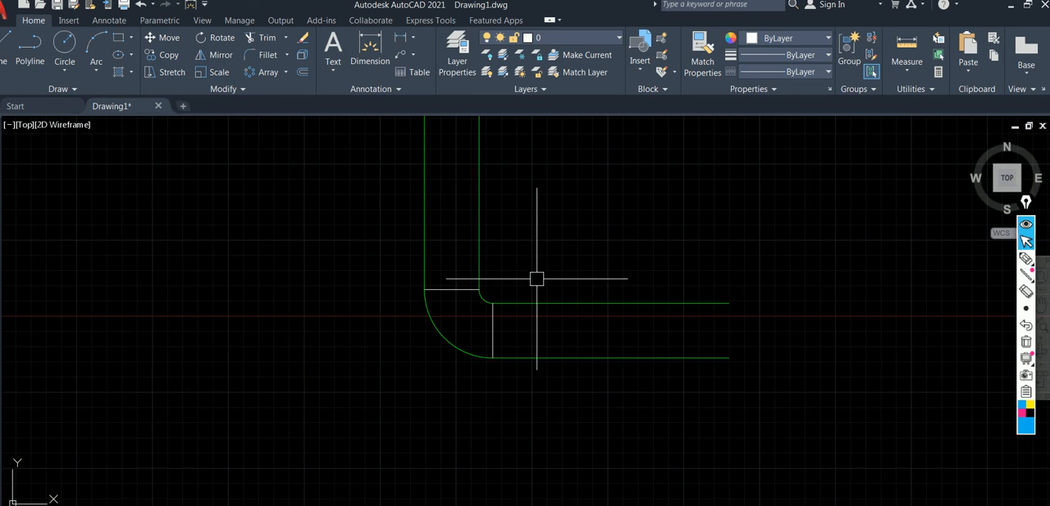
pyautogui.moveTo(530, 286); pyautogui.dragTo(478, 330, button='middle')
pyautogui.scroll(-4, 479, 330)
pyautogui.moveTo(400, 246); pyautogui.dragTo(350, 265, button='middle')
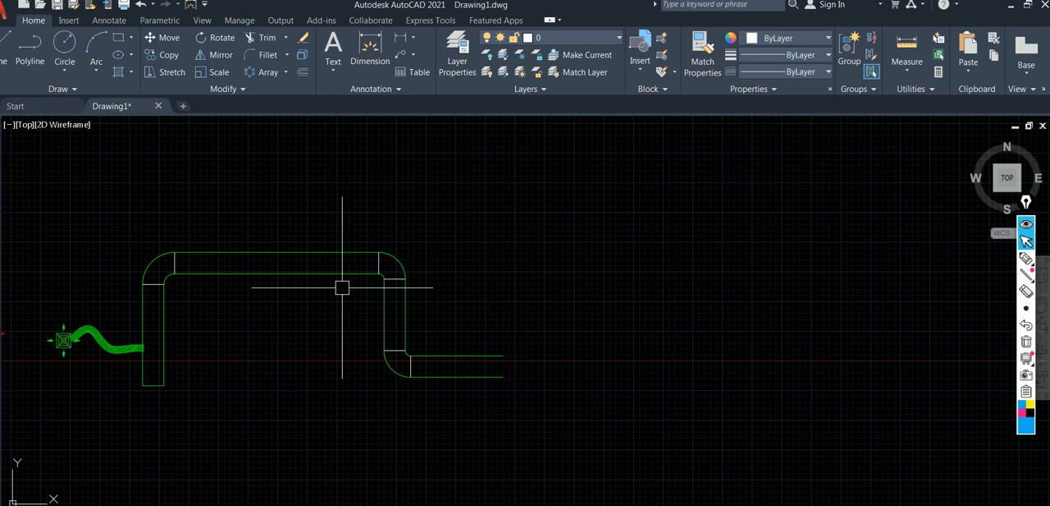
pyautogui.moveTo(446, 331); pyautogui.dragTo(395, 319, button='middle')
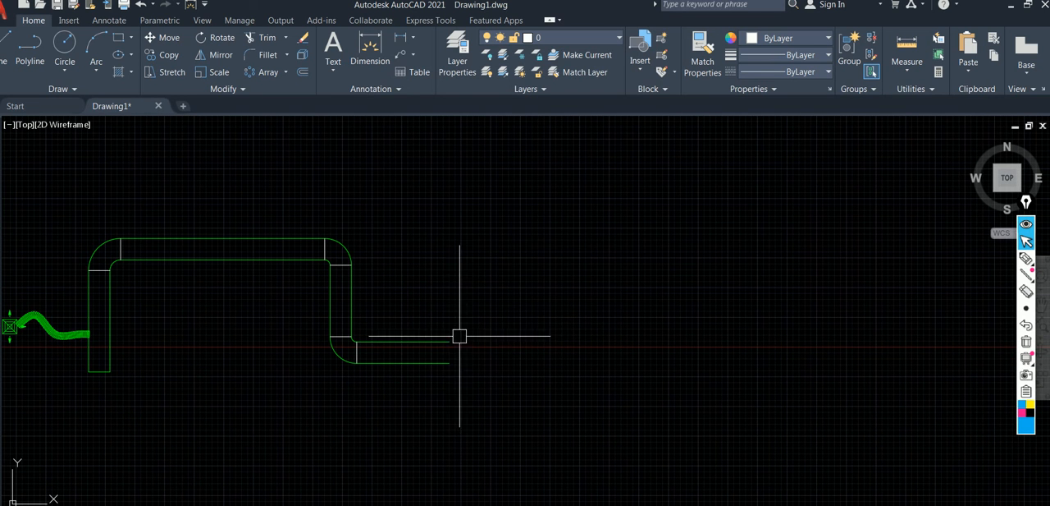
pyautogui.click(403, 343)
pyautogui.click(397, 341)
pyautogui.rightClick(407, 306)
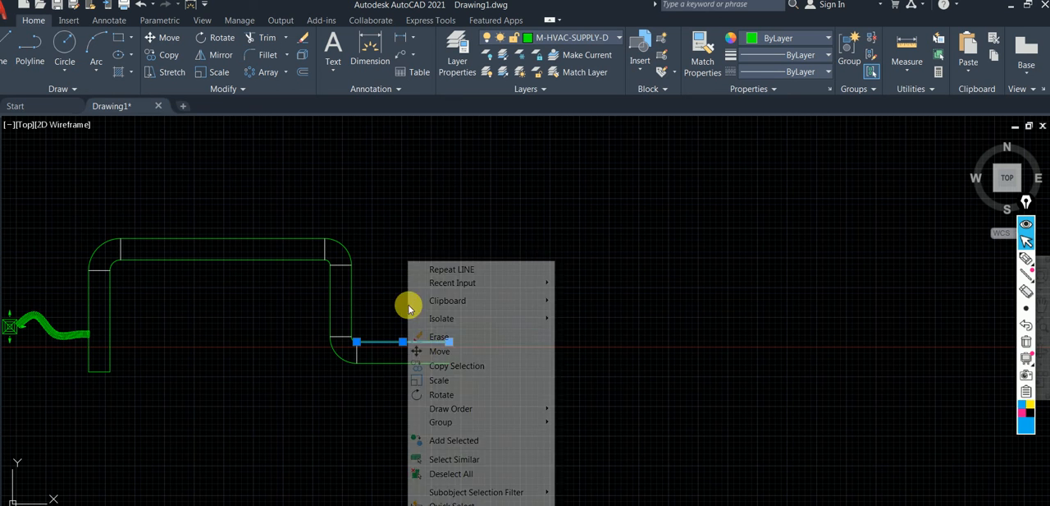
pyautogui.click(470, 444)
pyautogui.click(449, 342)
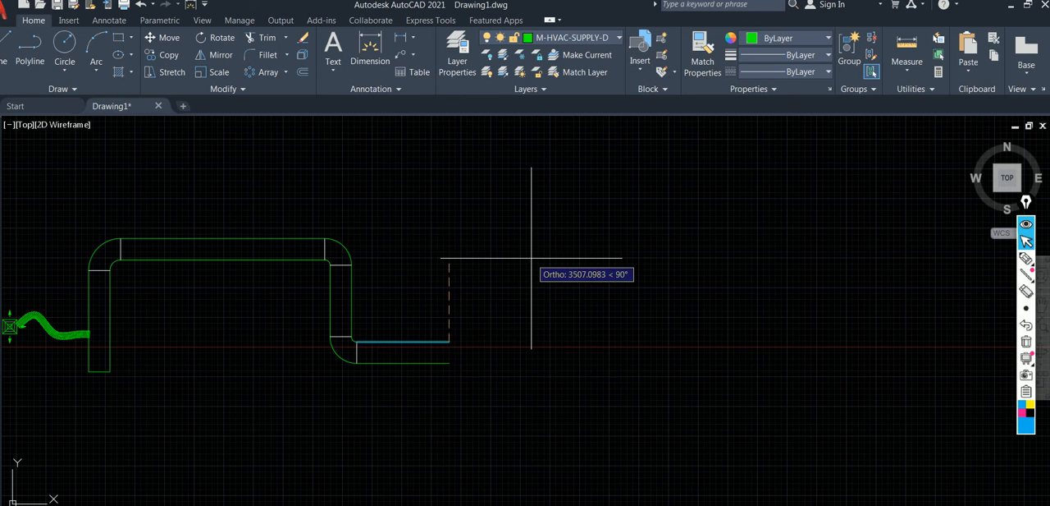
pyautogui.press('F8')
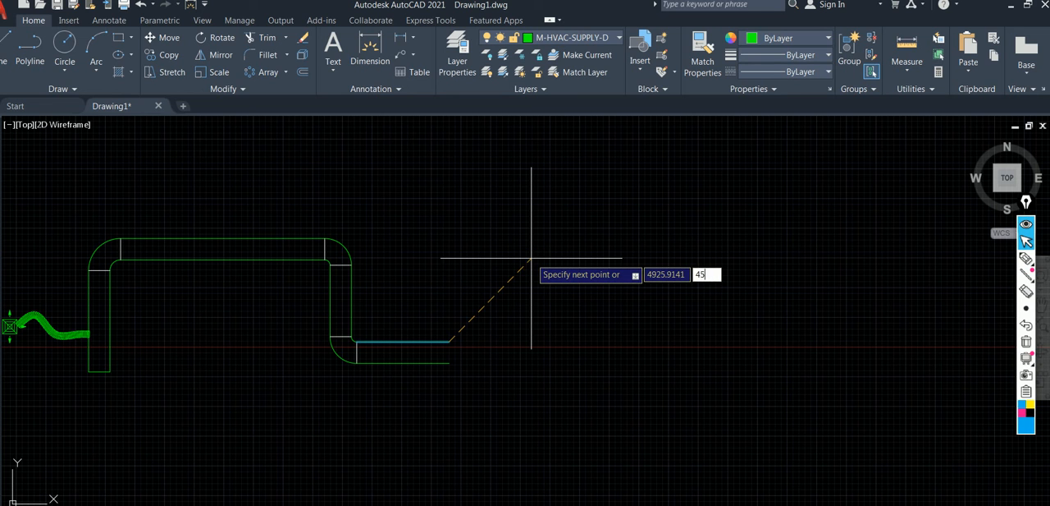
pyautogui.click(531, 258)
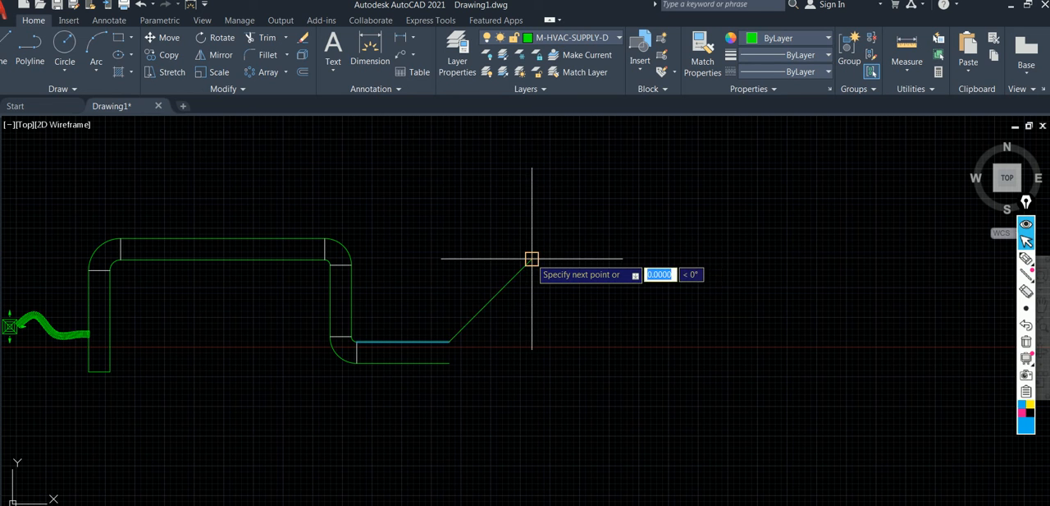
pyautogui.press('Return')
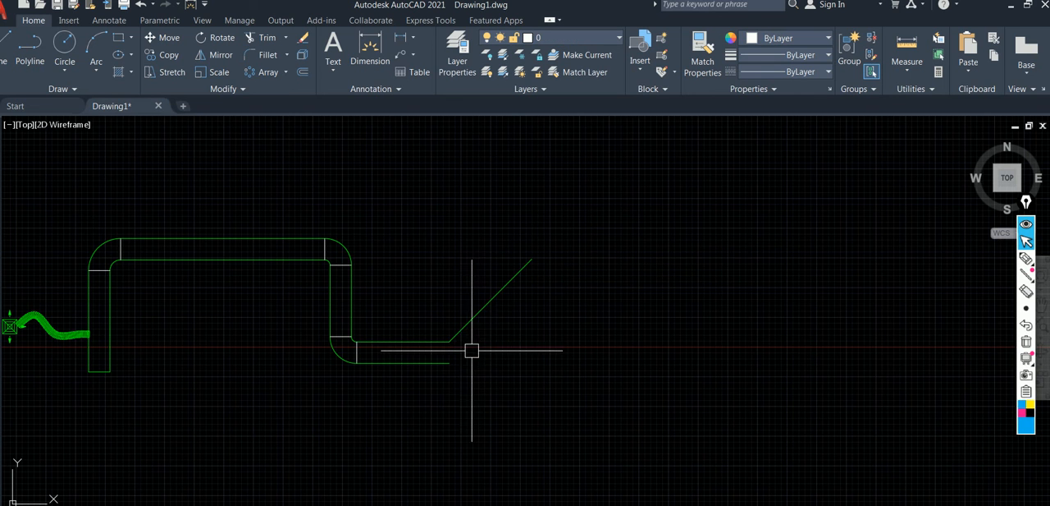
# Fillet the corner between the upper horizontal duct line and the 45° line with radius 225.
pyautogui.scroll(2, 470, 351)
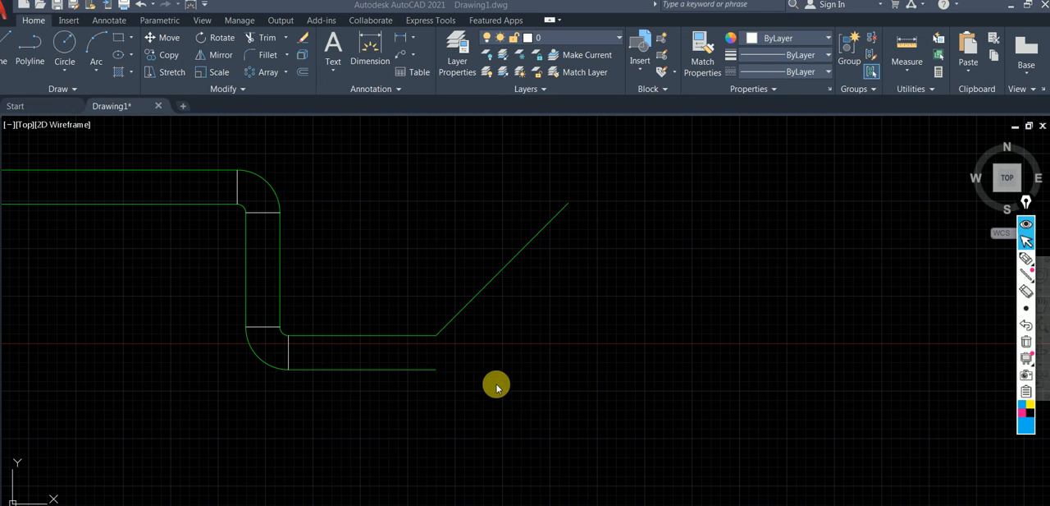
pyautogui.write('D')
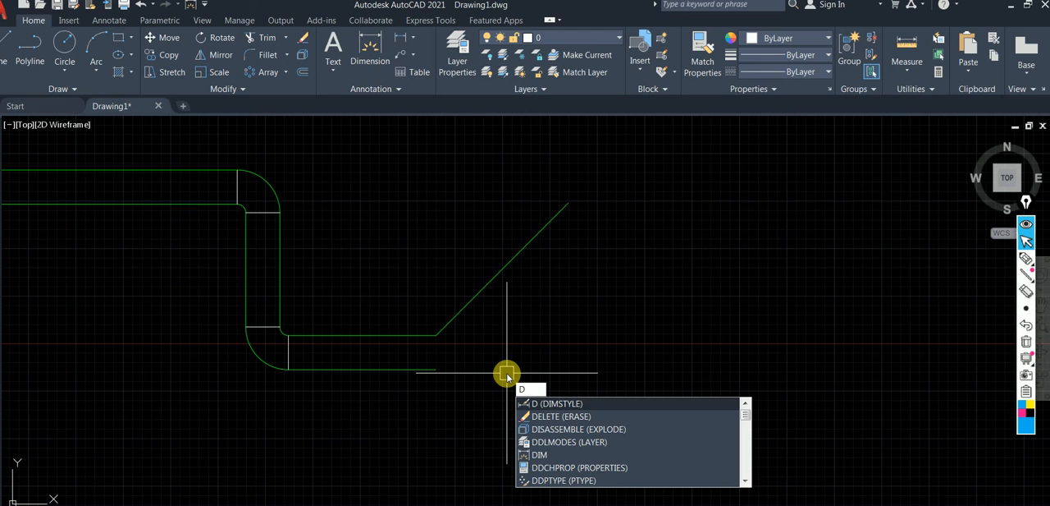
pyautogui.press('BackSpace')
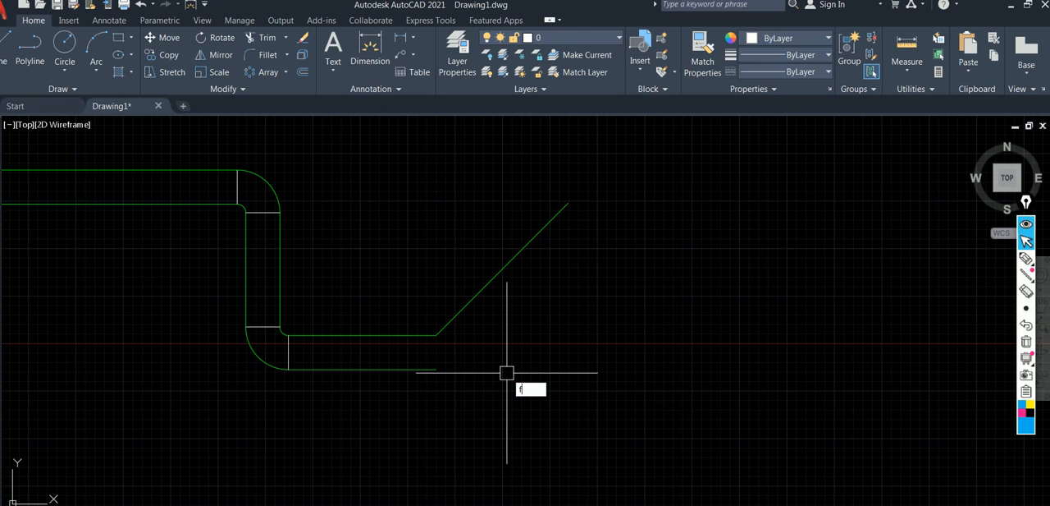
pyautogui.press('Return')
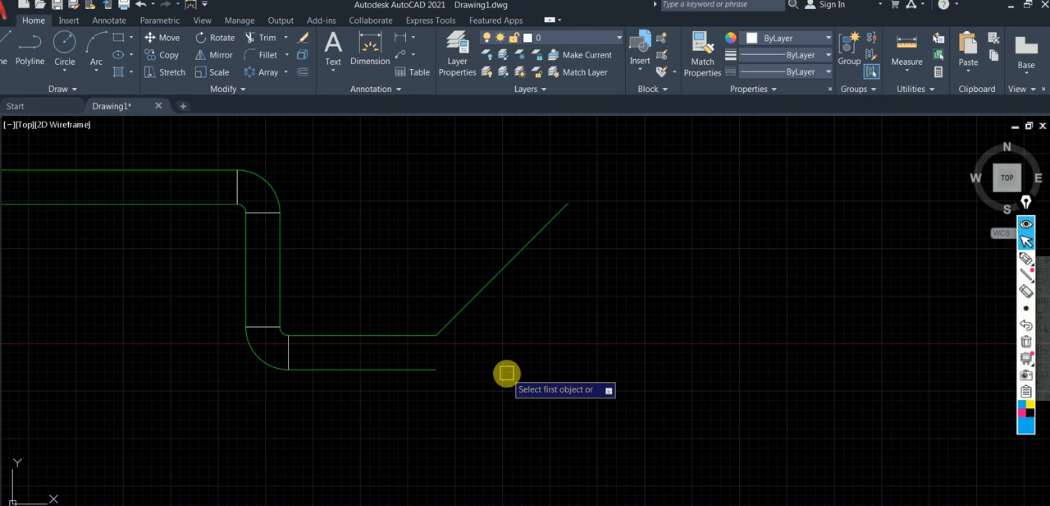
pyautogui.press('Return')
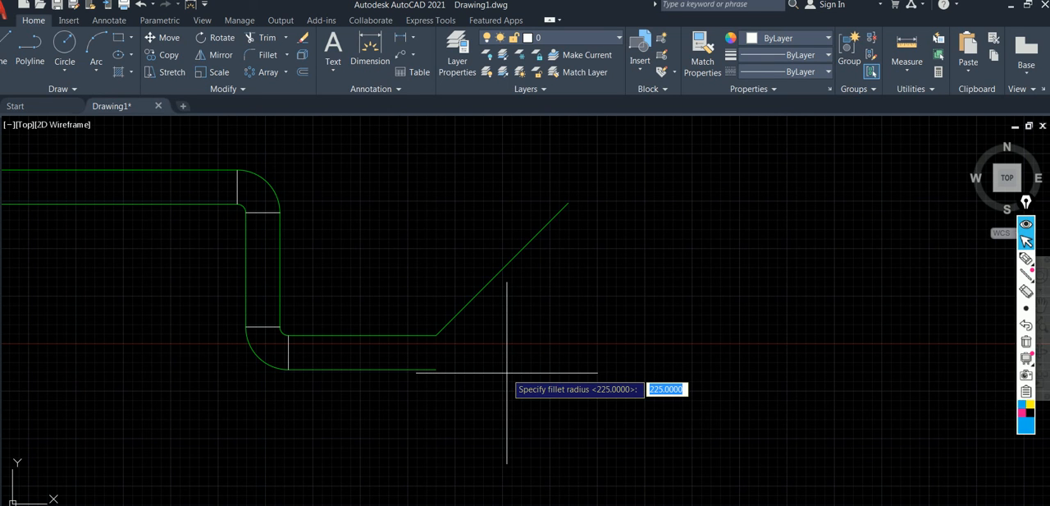
pyautogui.press('Return')
pyautogui.click(406, 336)
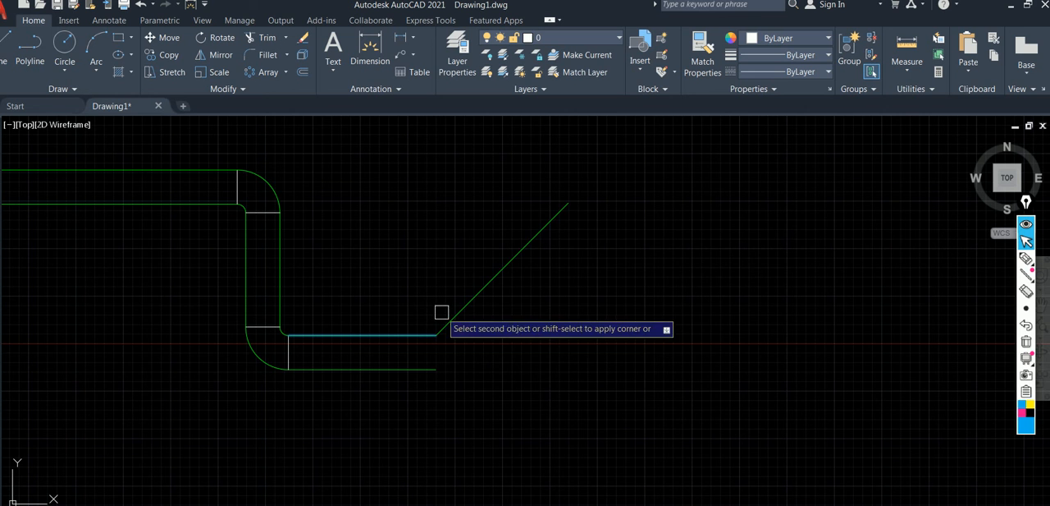
pyautogui.click(454, 313)
# Offset the angled bend's inner fillet arc outward by 900 to form its outer arc.
pyautogui.scroll(4, 452, 350)
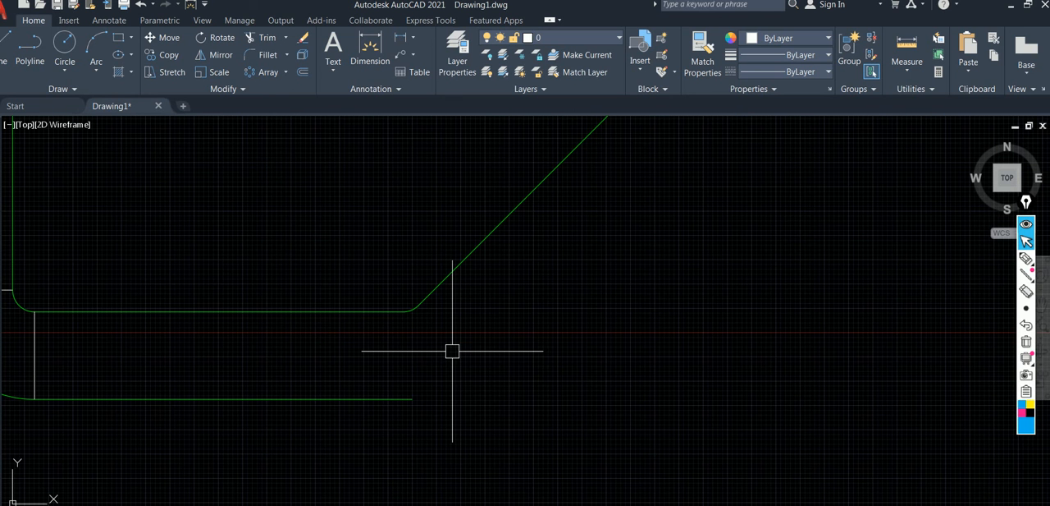
pyautogui.write('o')
pyautogui.press('Return')
pyautogui.press('Return')
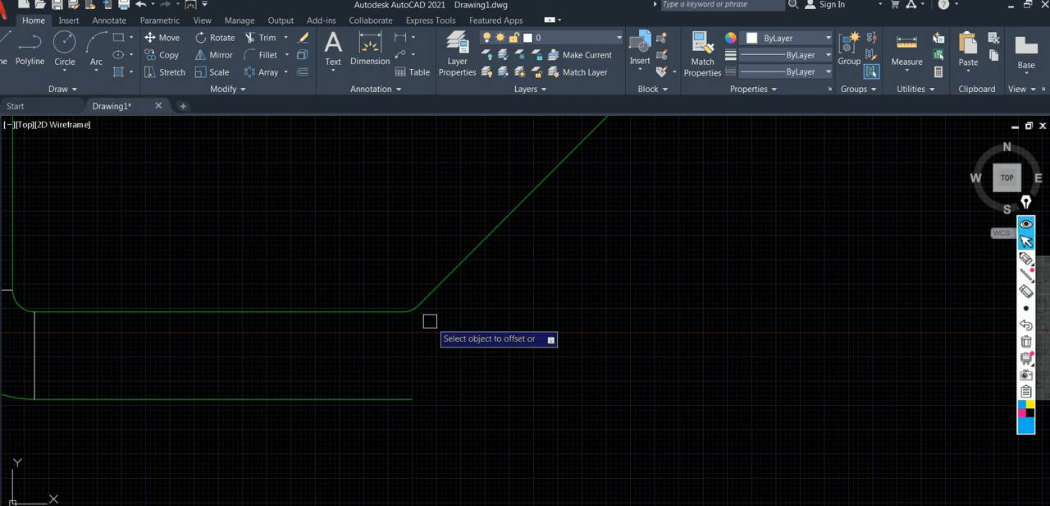
pyautogui.click(416, 310)
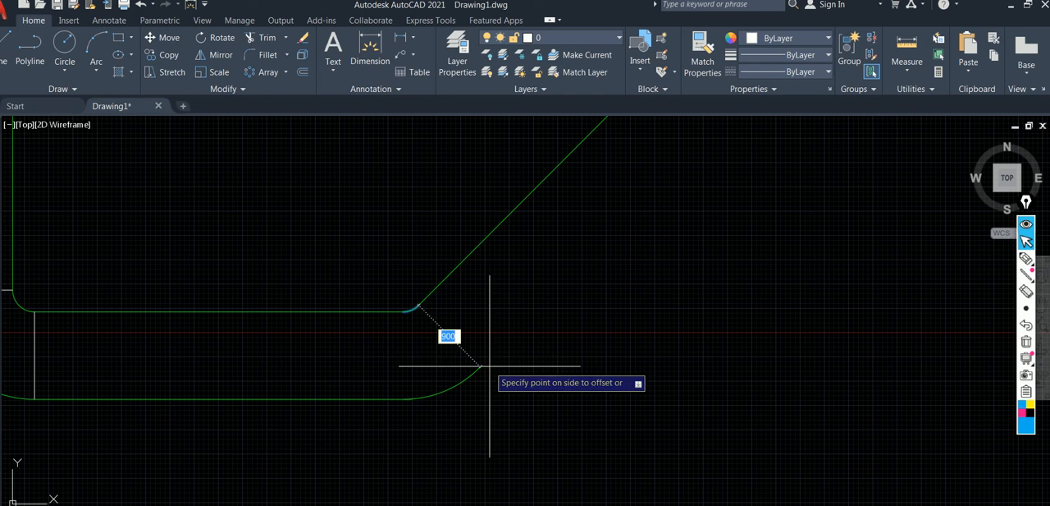
pyautogui.click(582, 406)
# Offset the 45° duct line by 900 toward the outer side of the bend to form the duct's second edge.
pyautogui.scroll(-2, 577, 374)
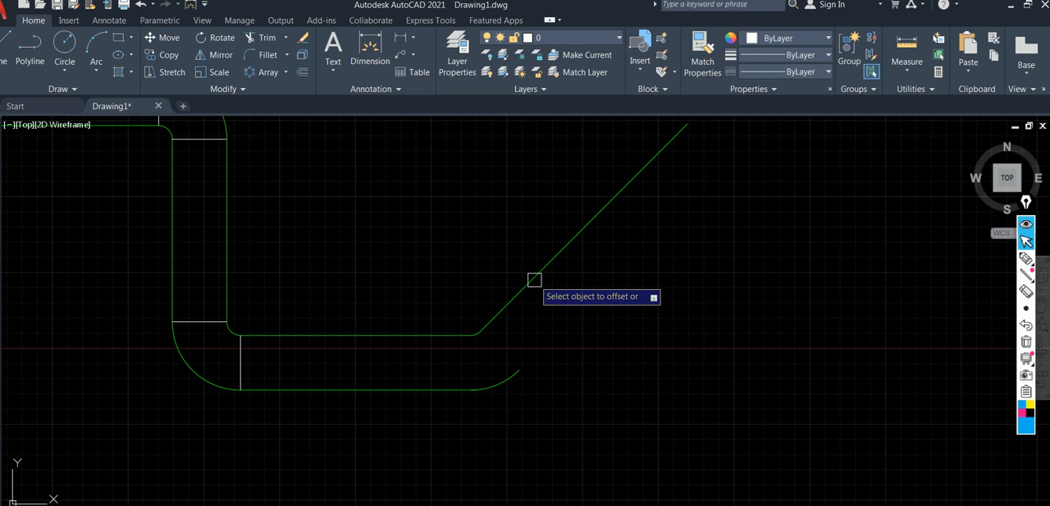
pyautogui.click(539, 276)
pyautogui.click(658, 326)
pyautogui.press('Escape')
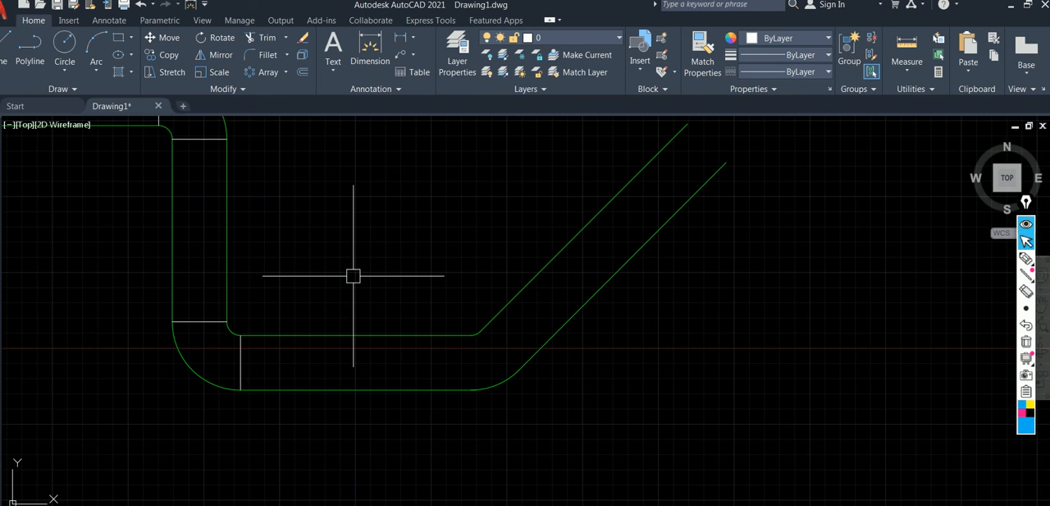
# Try to draw a joint line from the lower horizontal duct line's end perpendicular to the upper line at the angled bend.
pyautogui.press('l')
pyautogui.press('Return')
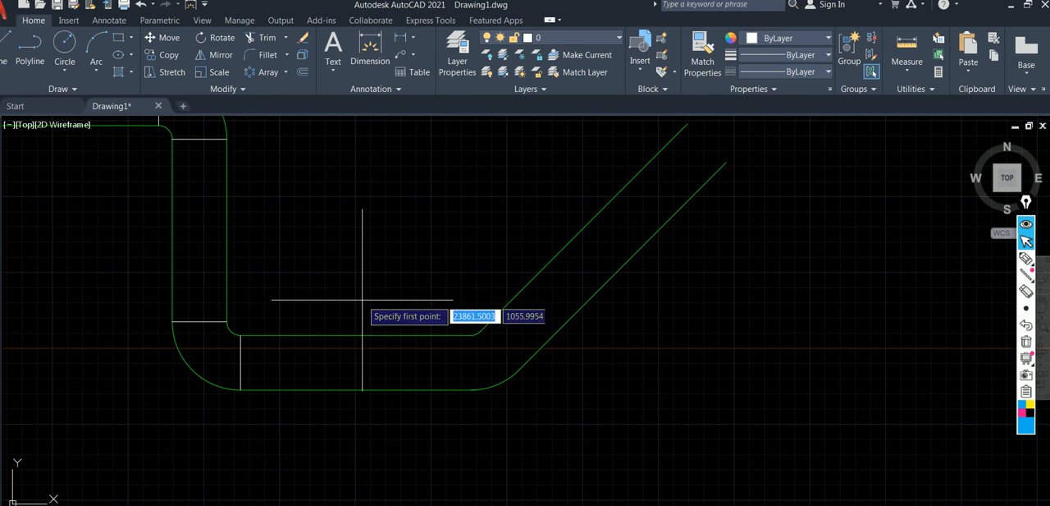
pyautogui.click(476, 390)
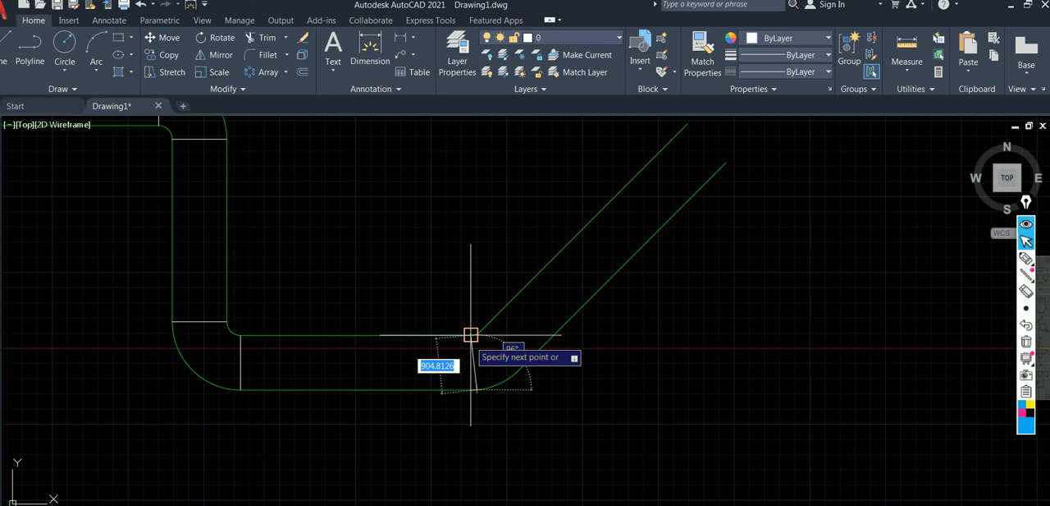
pyautogui.scroll(3, 478, 361)
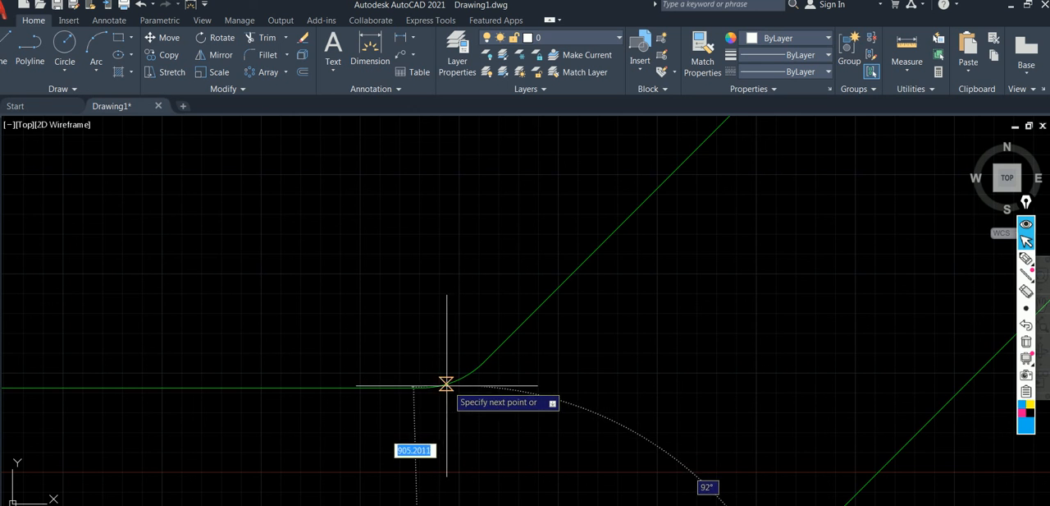
pyautogui.scroll(-2, 438, 331)
pyautogui.keyDown('shift'); pyautogui.rightClick(434, 287); pyautogui.keyUp('shift')
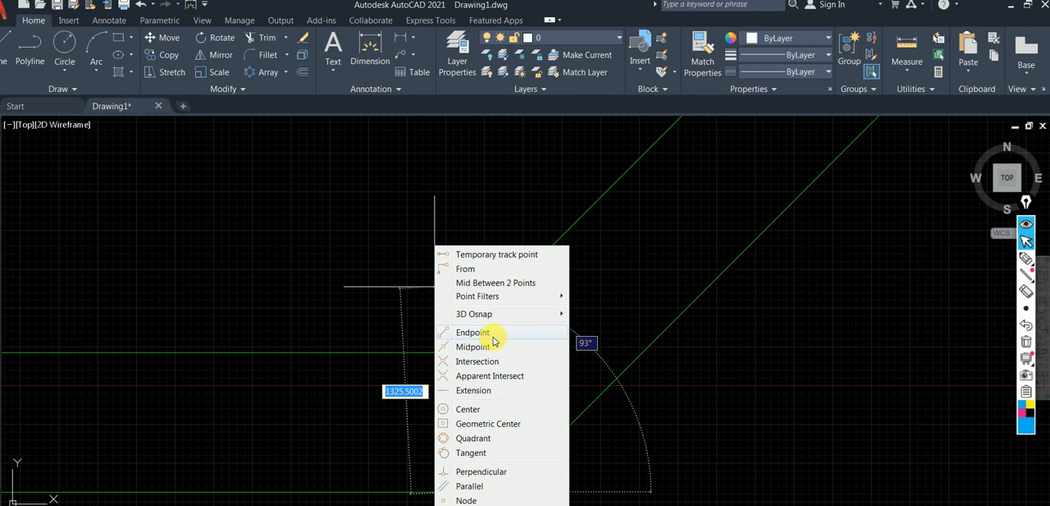
pyautogui.click(493, 472)
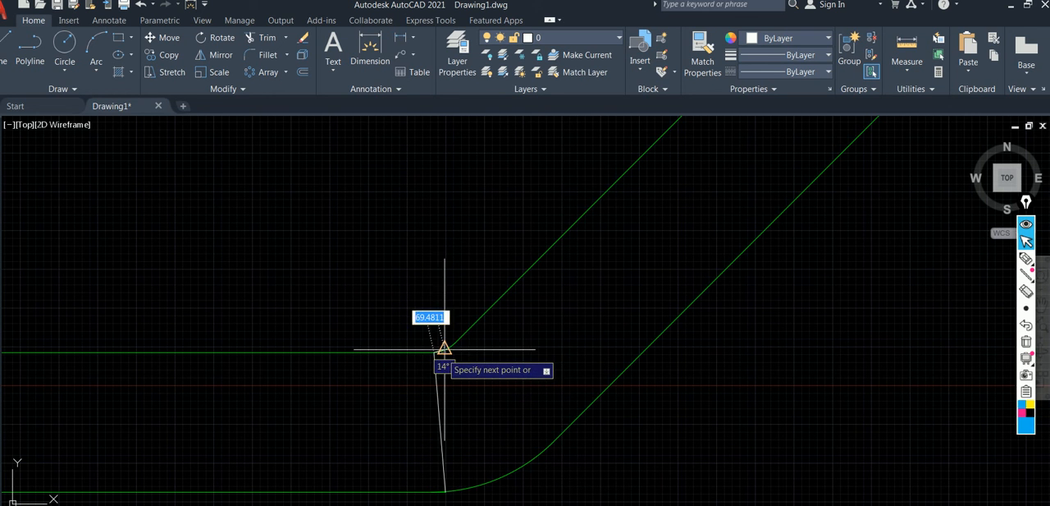
pyautogui.click(442, 353)
pyautogui.press('Return')
# Trim the lower horizontal duct line's overshoot past the start of the angled bend's outer arc.
pyautogui.scroll(-4, 518, 358)
pyautogui.scroll(5, 476, 429)
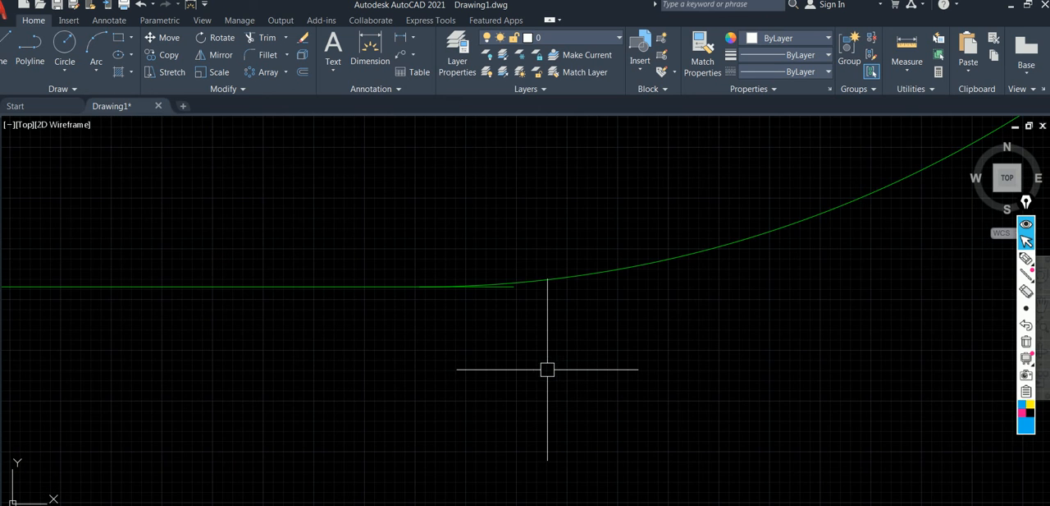
pyautogui.press('Return')
pyautogui.scroll(4, 511, 316)
pyautogui.click(511, 248)
pyautogui.scroll(-2, 511, 306)
pyautogui.moveTo(511, 306); pyautogui.dragTo(497, 503, button='middle')
pyautogui.scroll(-5, 505, 382)
pyautogui.moveTo(491, 304); pyautogui.dragTo(495, 505, button='middle')
pyautogui.scroll(8, 452, 250)
pyautogui.moveTo(522, 315); pyautogui.dragTo(391, 178, button='middle')
pyautogui.scroll(2, 476, 254)
pyautogui.moveTo(426, 353); pyautogui.dragTo(422, 92, button='middle')
pyautogui.press('Escape')
pyautogui.scroll(-12, 388, 252)
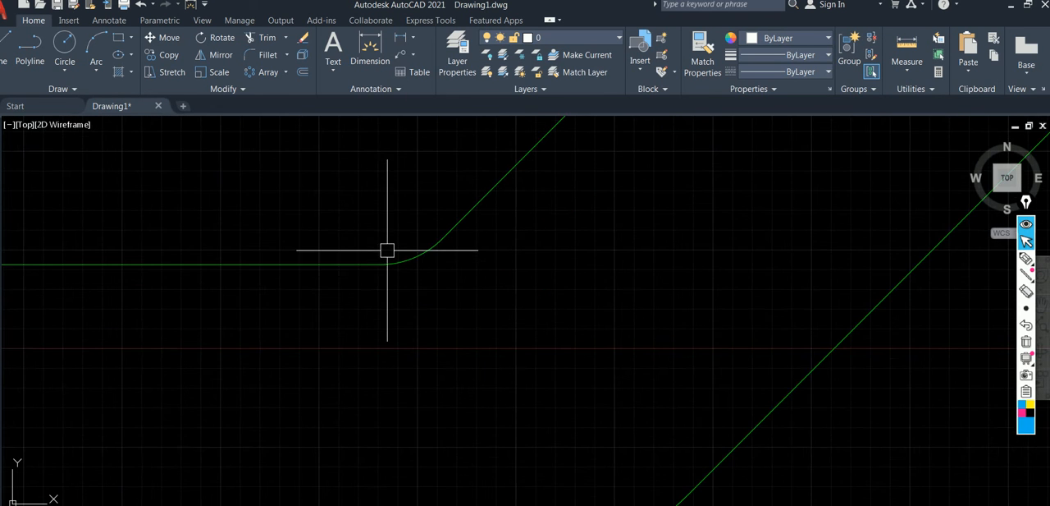
# Draw joint lines across both ends of the 45° bend, connecting its inner and outer arc endpoints.
pyautogui.write('l')
pyautogui.press('Return')
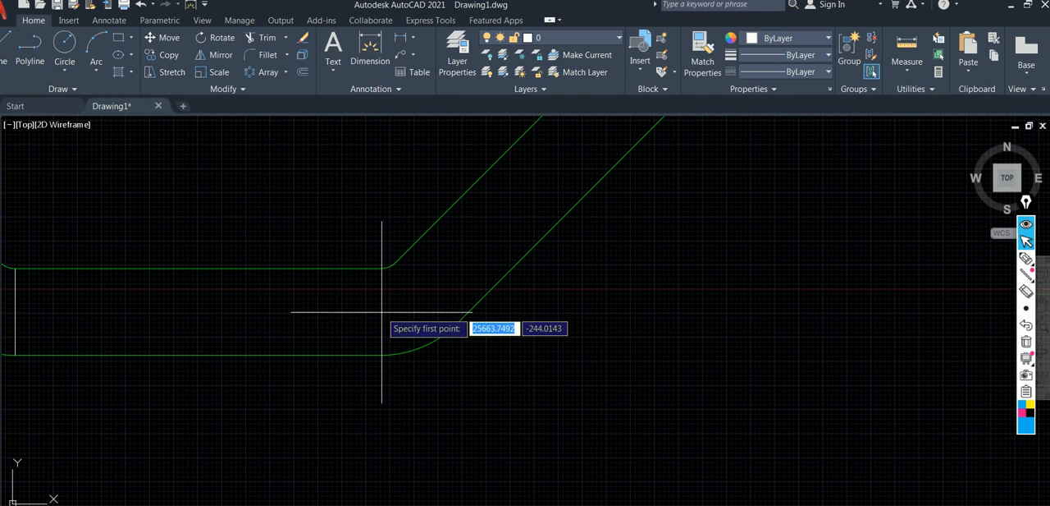
pyautogui.click(380, 267)
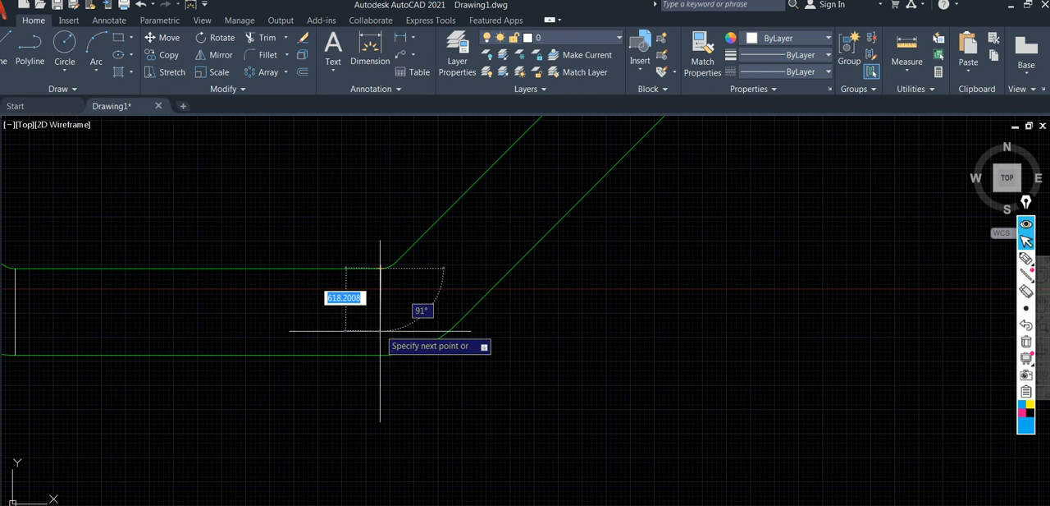
pyautogui.click(380, 354)
pyautogui.press('Escape')
pyautogui.press('Return')
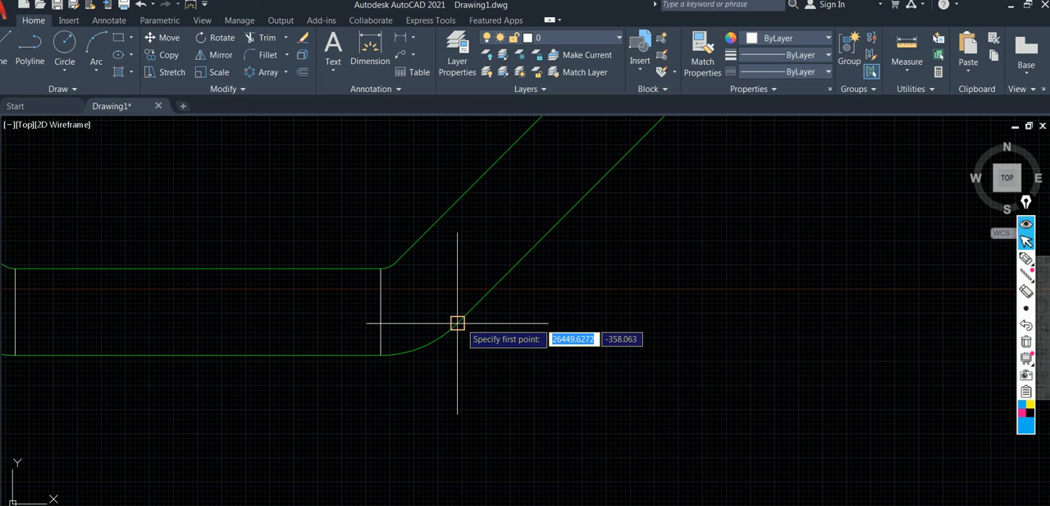
pyautogui.click(457, 322)
pyautogui.click(396, 261)
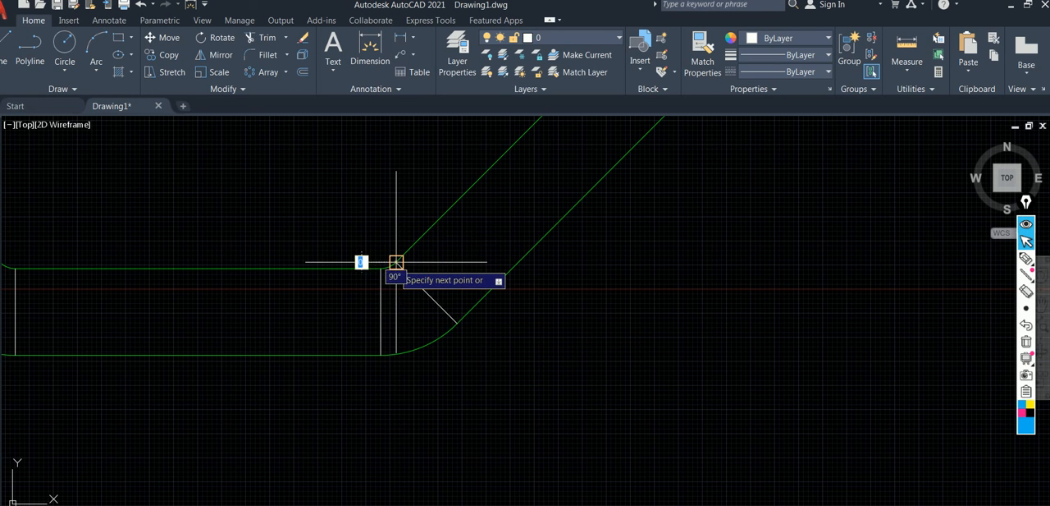
pyautogui.press('Return')
# Stretch the lower end of the vertical duct beside the flexible duct straight downward to lengthen that run.
pyautogui.scroll(-3, 446, 234)
pyautogui.moveTo(446, 234); pyautogui.dragTo(427, 361, button='middle')
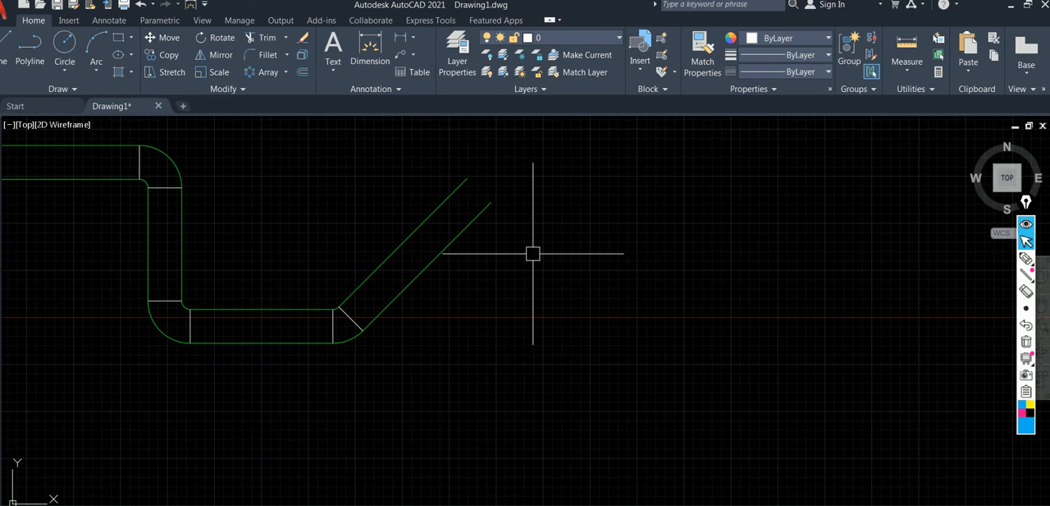
pyautogui.scroll(-2, 534, 254)
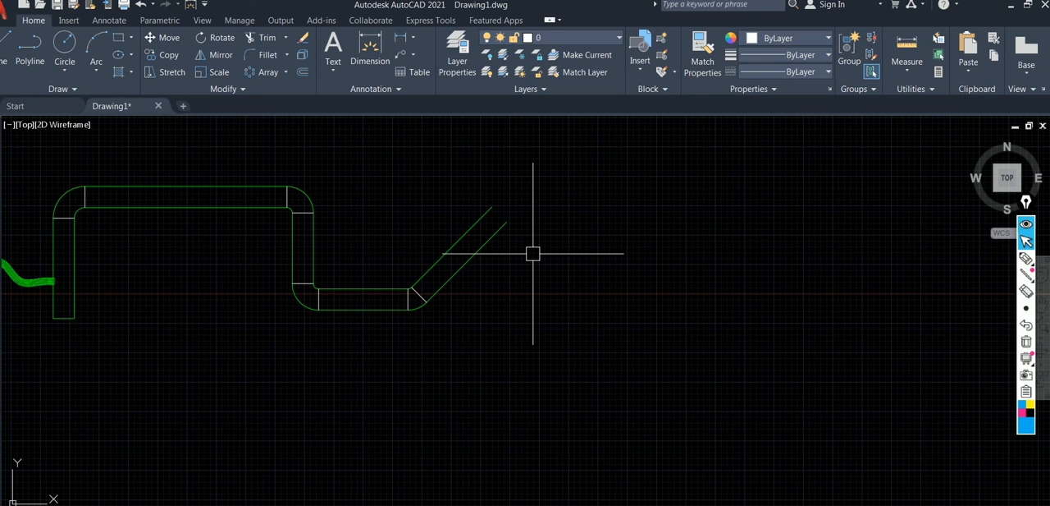
pyautogui.moveTo(44, 347); pyautogui.dragTo(123, 336, button='middle')
pyautogui.scroll(2, 143, 301)
pyautogui.moveTo(142, 300); pyautogui.dragTo(267, 320, button='middle')
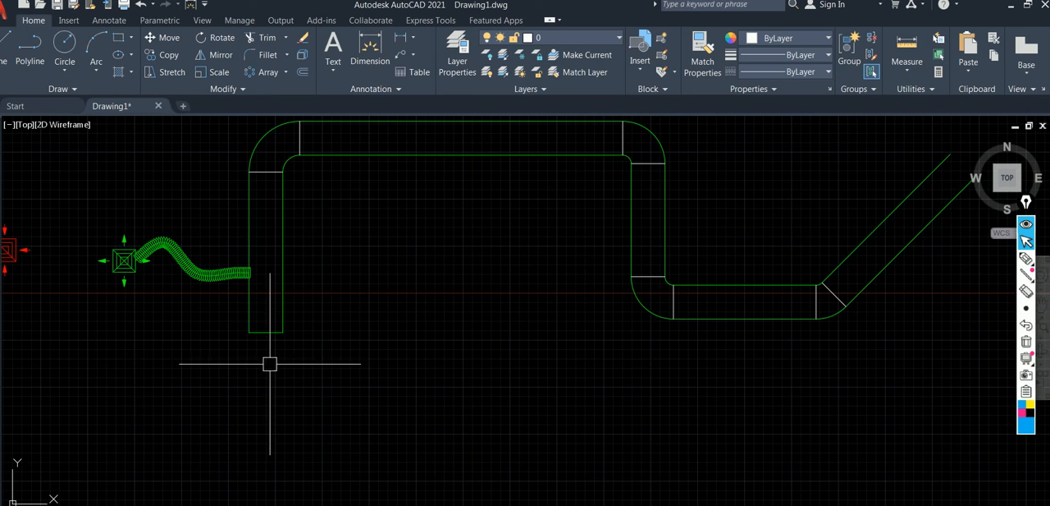
pyautogui.click(331, 354)
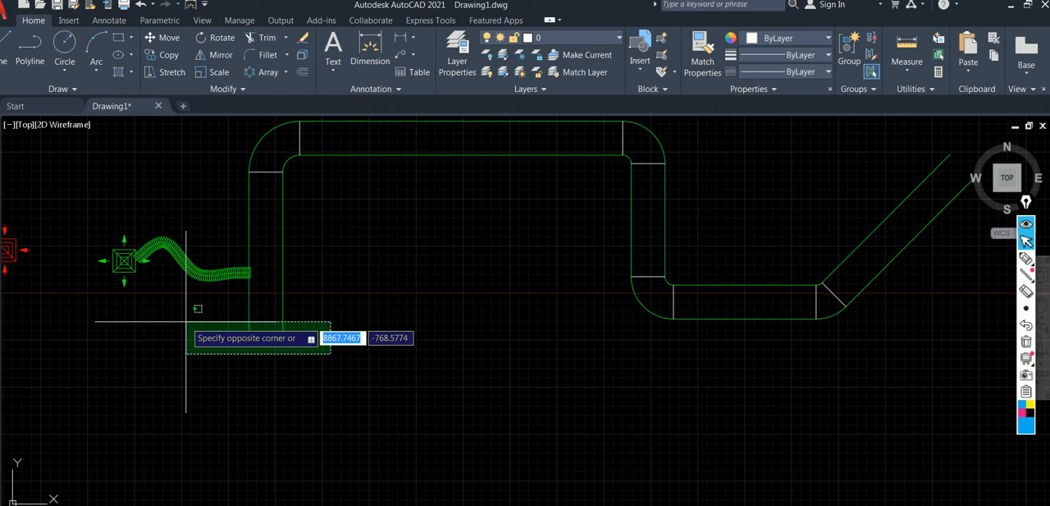
pyautogui.click(186, 321)
pyautogui.click(179, 72)
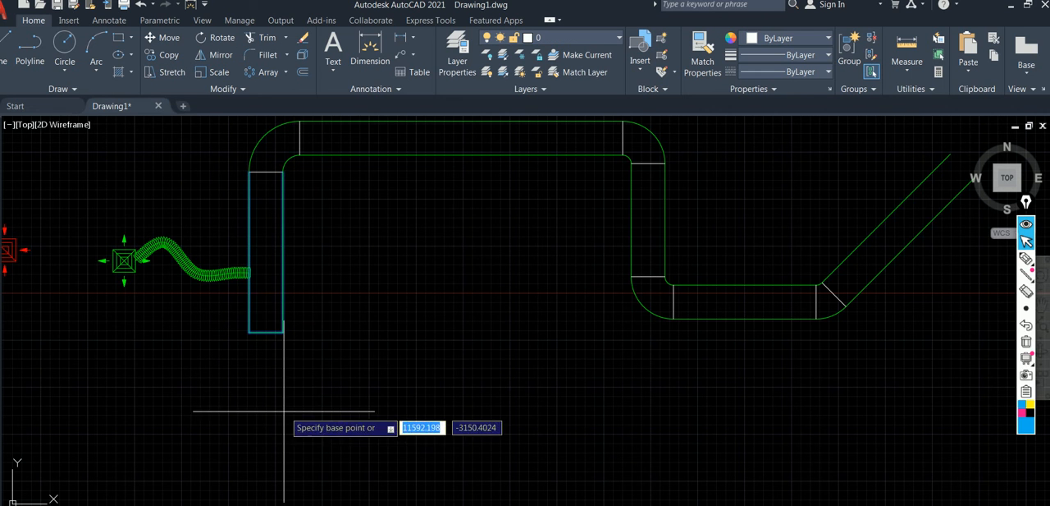
pyautogui.click(266, 332)
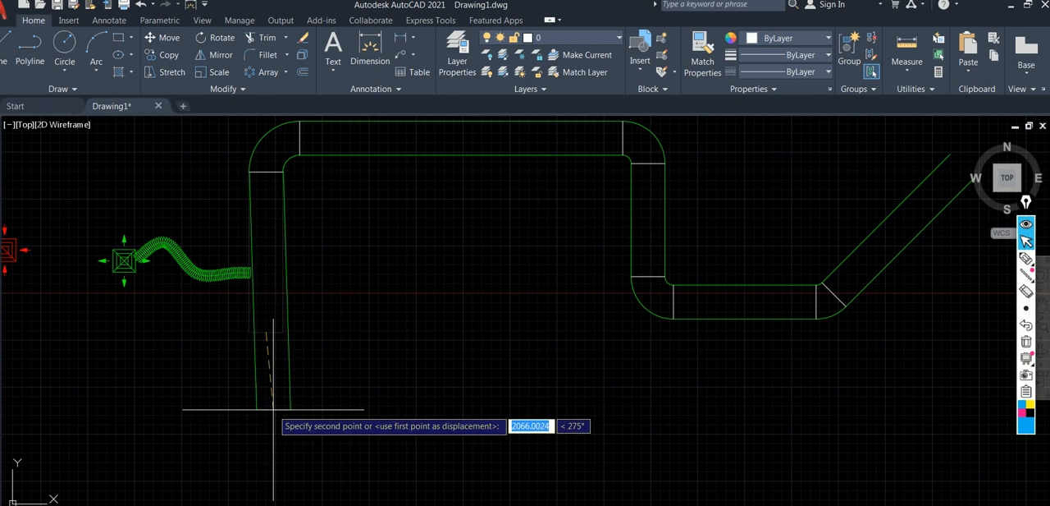
pyautogui.click(270, 454)
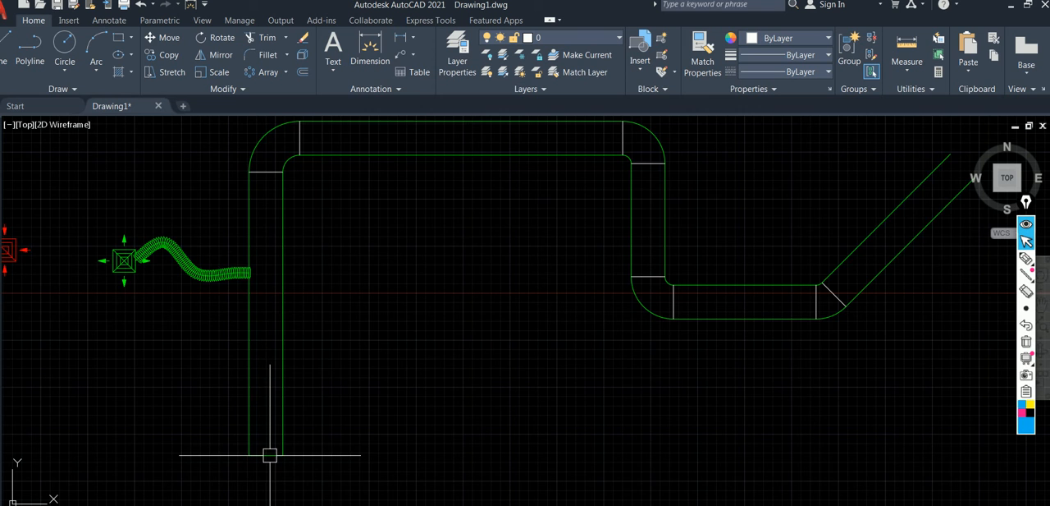
# Sketch a freehand tee over the vertical duct's lower end, with a stem labelled 900 and a horizontal branch line to each side.
pyautogui.scroll(-3, 344, 412)
pyautogui.scroll(2, 345, 412)
pyautogui.moveTo(344, 412); pyautogui.dragTo(358, 329, button='middle')
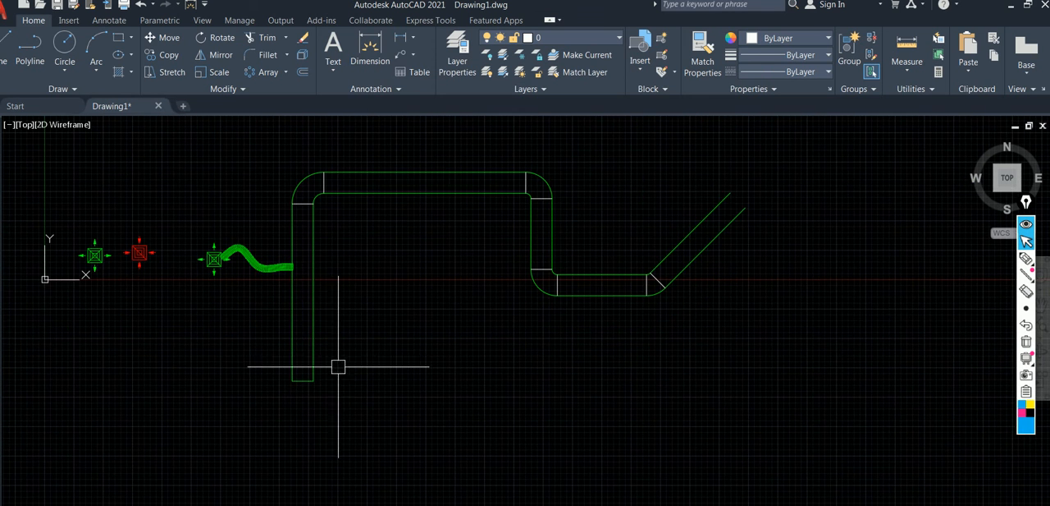
pyautogui.scroll(2, 338, 389)
pyautogui.moveTo(309, 375); pyautogui.dragTo(344, 342, button='middle')
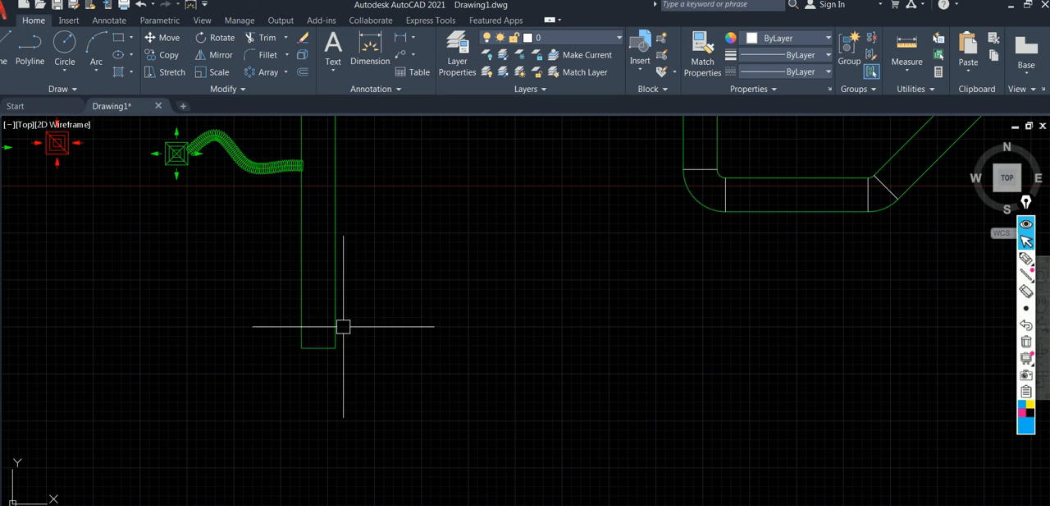
pyautogui.click(1026, 258)
pyautogui.moveTo(301, 257); pyautogui.dragTo(334, 258)
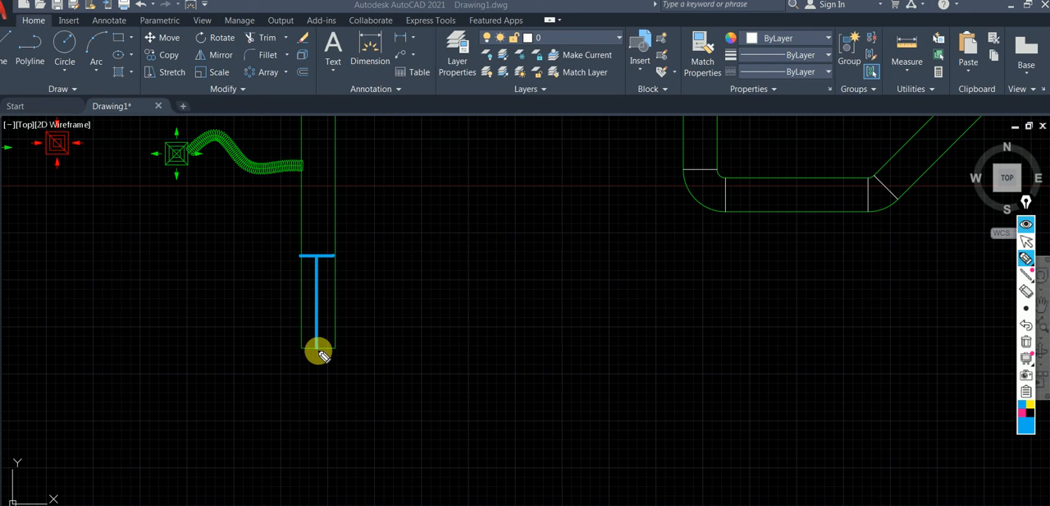
pyautogui.click(320, 348)
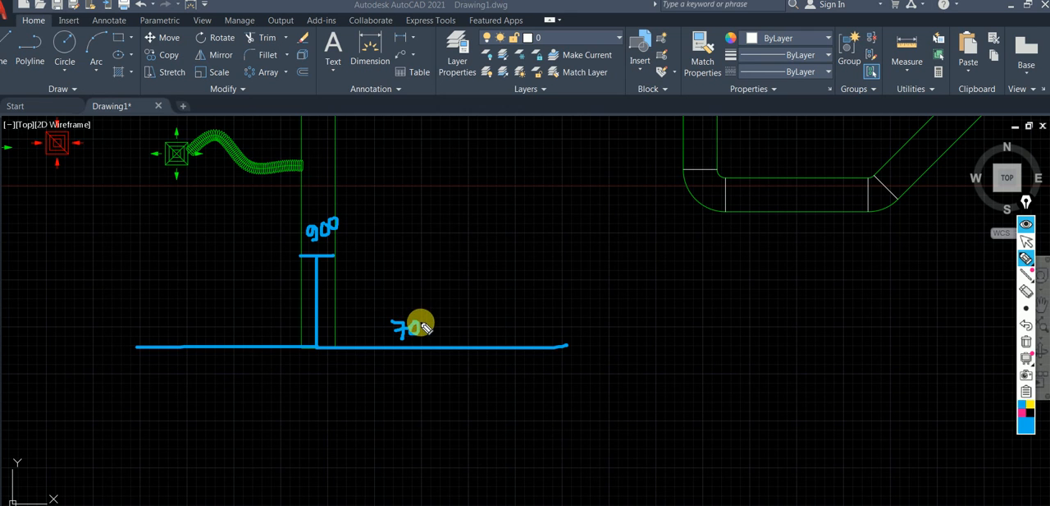
# Correct the right branch's handwritten label to 600 and label the left branch 300.
pyautogui.click(1029, 298)
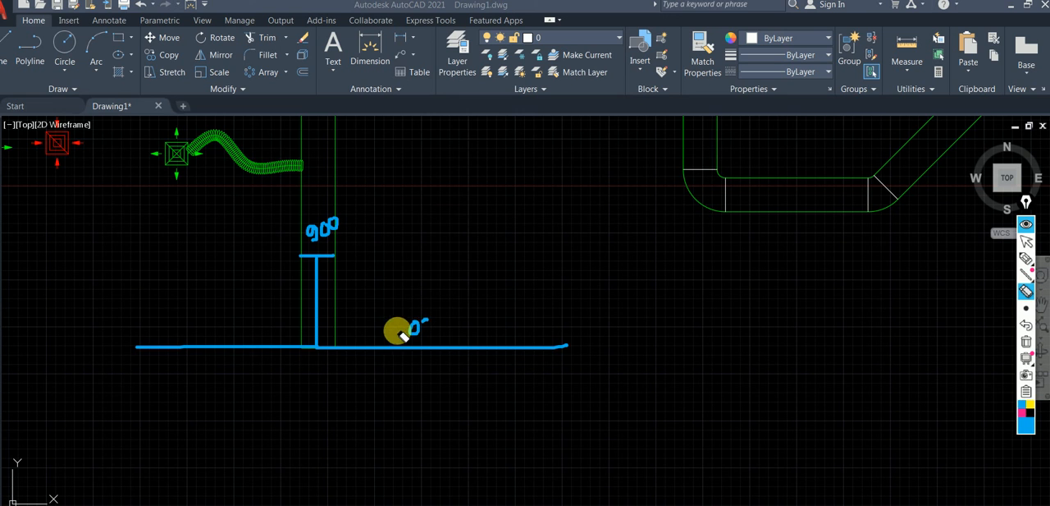
pyautogui.click(1026, 257)
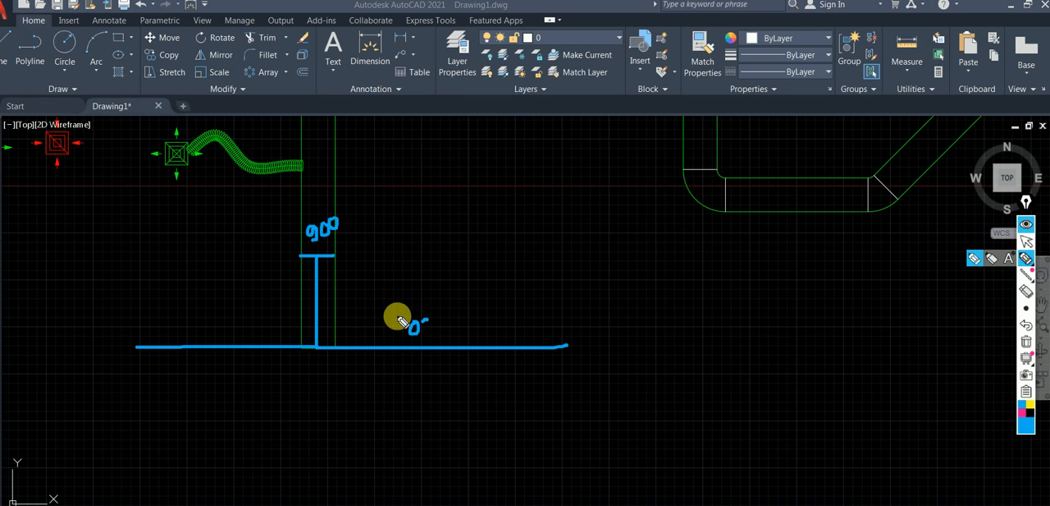
pyautogui.moveTo(396, 317); pyautogui.dragTo(399, 339)
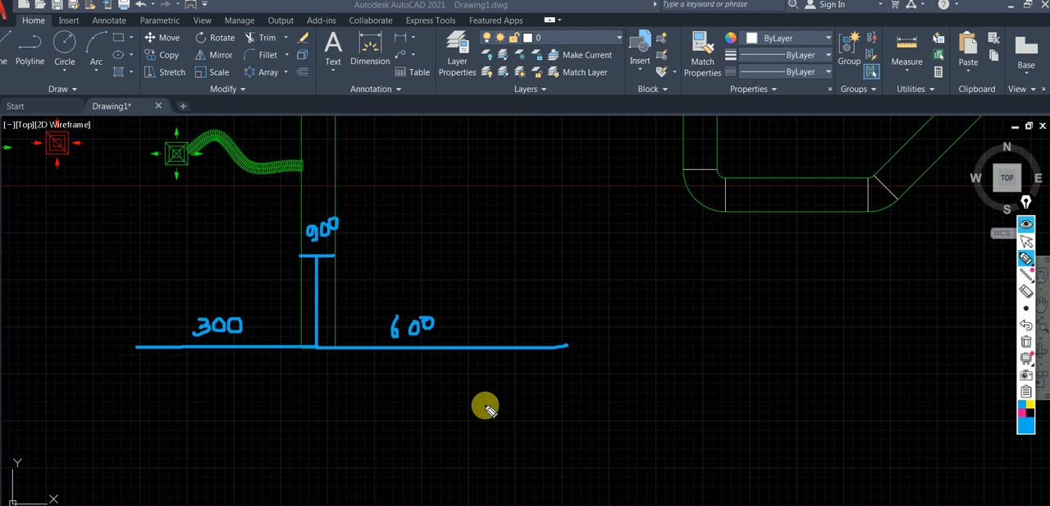
pyautogui.click(1027, 240)
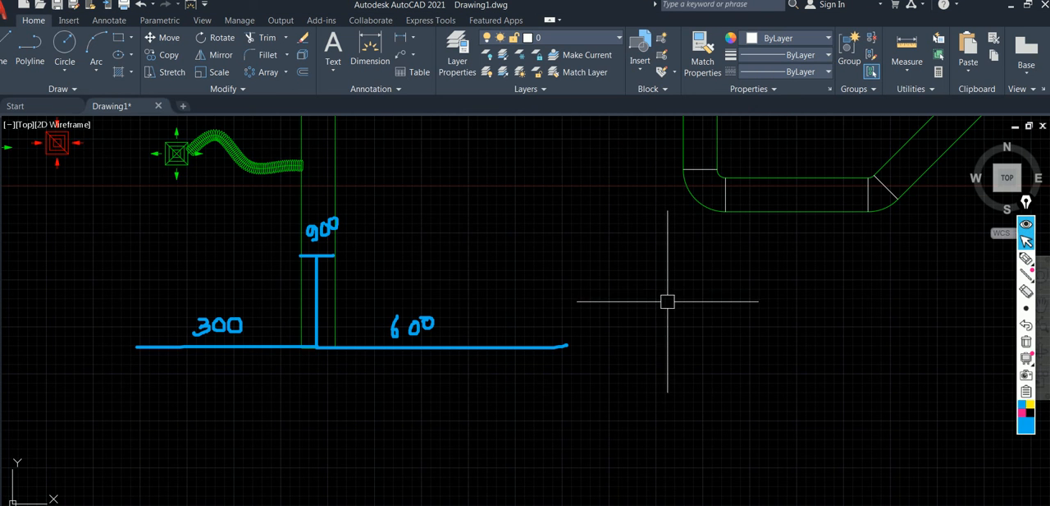
pyautogui.moveTo(446, 237)
pyautogui.mouseDown(button='middle')
pyautogui.moveTo(445, 264)
pyautogui.moveTo(445, 237)
pyautogui.mouseUp(button='middle')
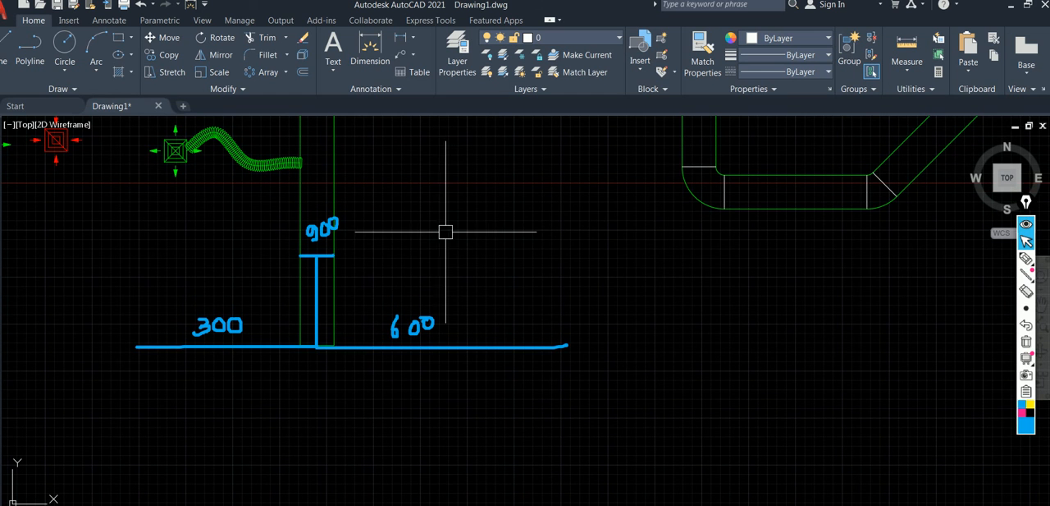